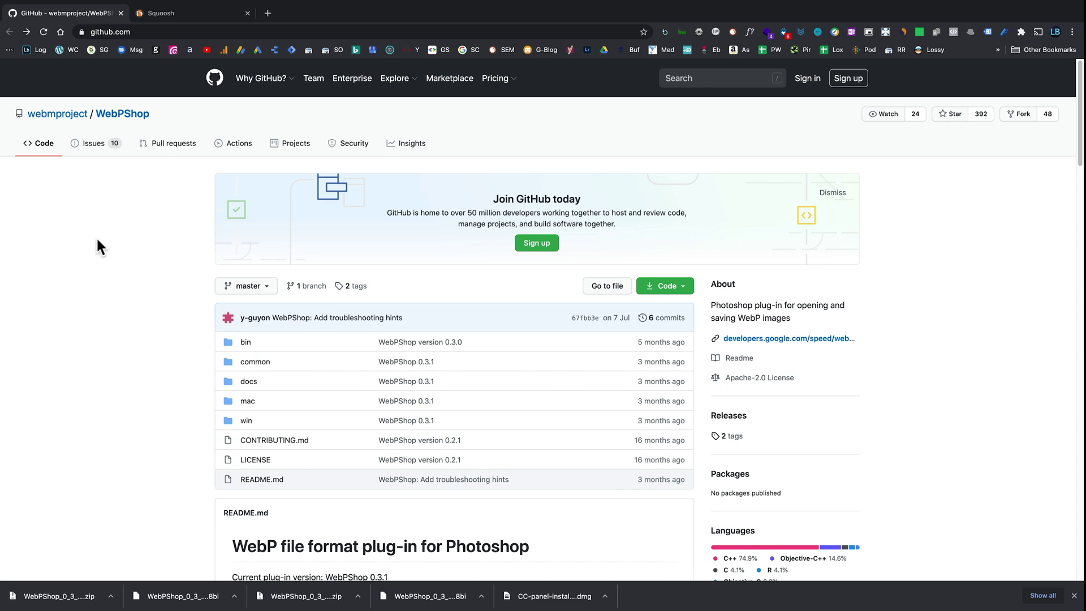
- Scroll the WebPShop README down to the Installation section with the plug-in download links
scroll(103, 256, "down", 7)
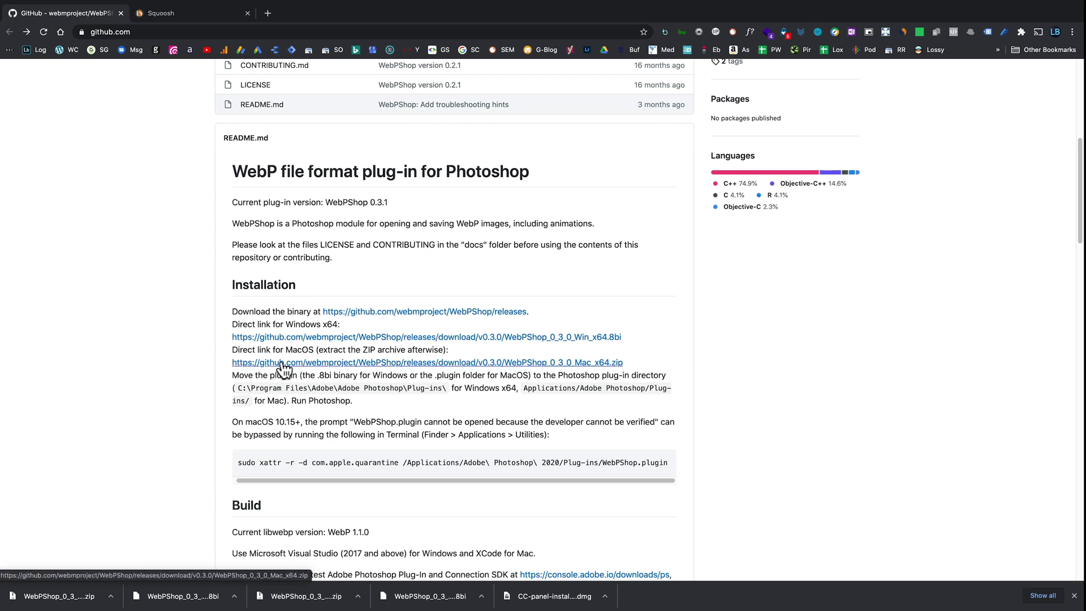
- In Finder's Downloads, select the downloaded WebPShop.plugin and WebPShop_0_3_0_Win_x64.8bi files
key("super+Tab")
key("super+Tab")
key("super+Tab")
key("super+Tab")
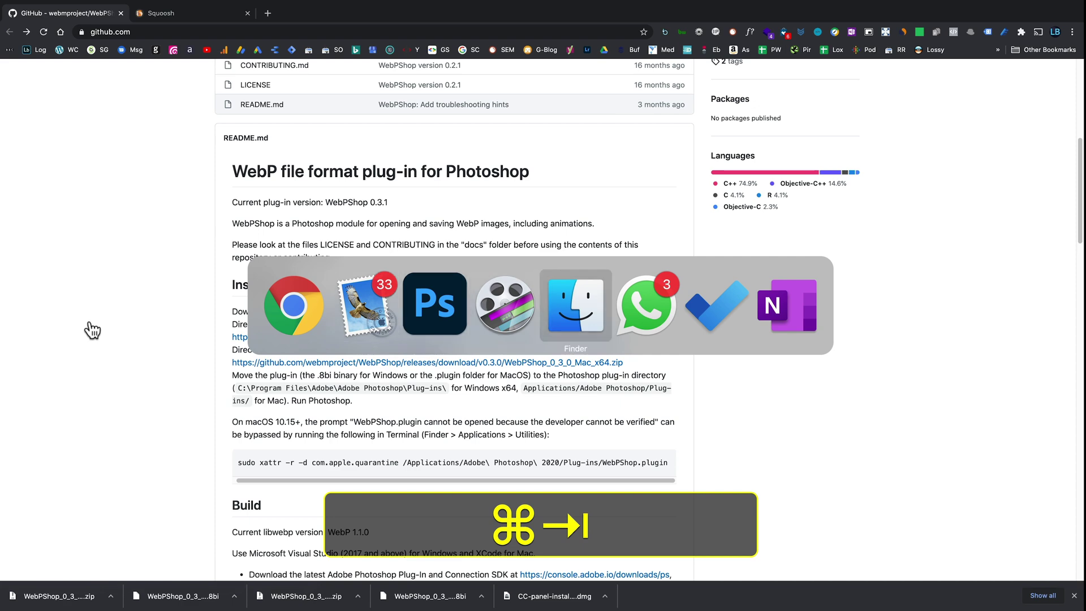
key("ctrl+Tab")
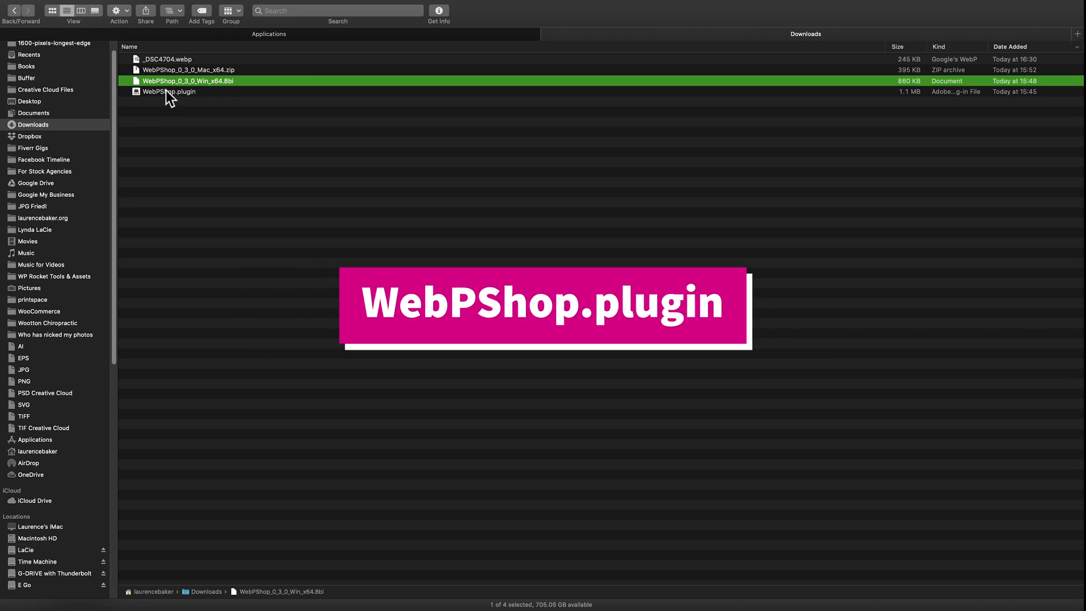
left_click(165, 91)
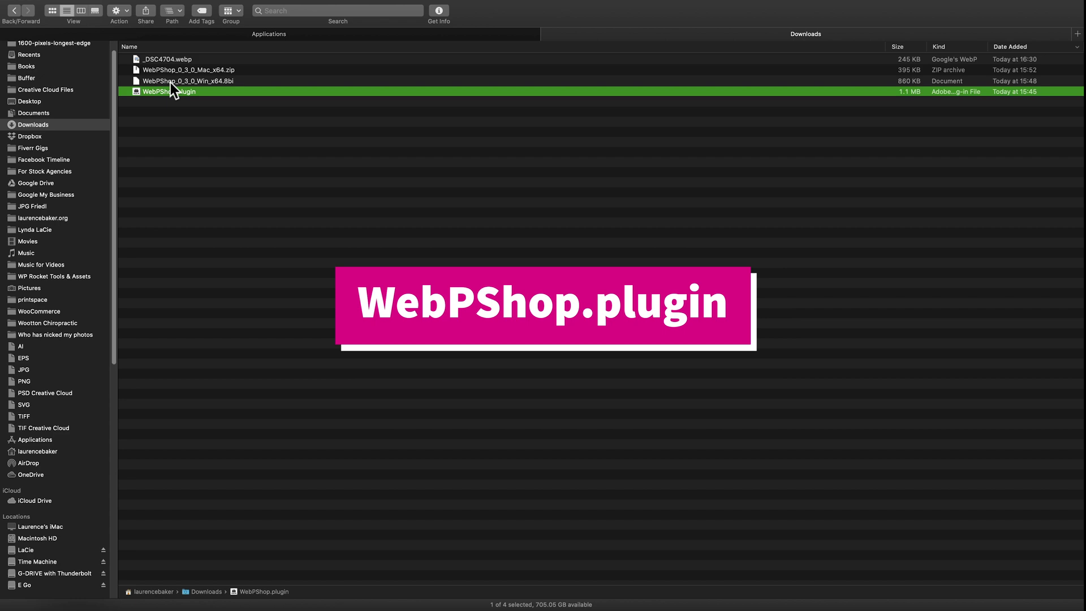
left_click(171, 82)
- Highlight the Windows C:\Program Files Plug-ins folder path in the GitHub README, then deselect it
key("super+Tab")
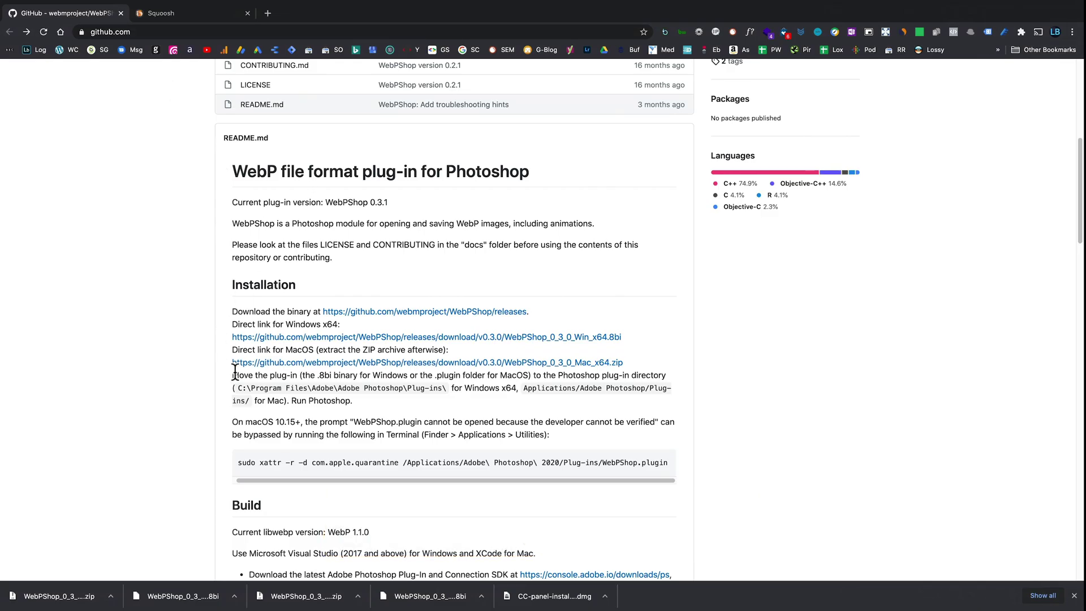
left_click(245, 387)
left_click_drag(245, 386, 444, 386)
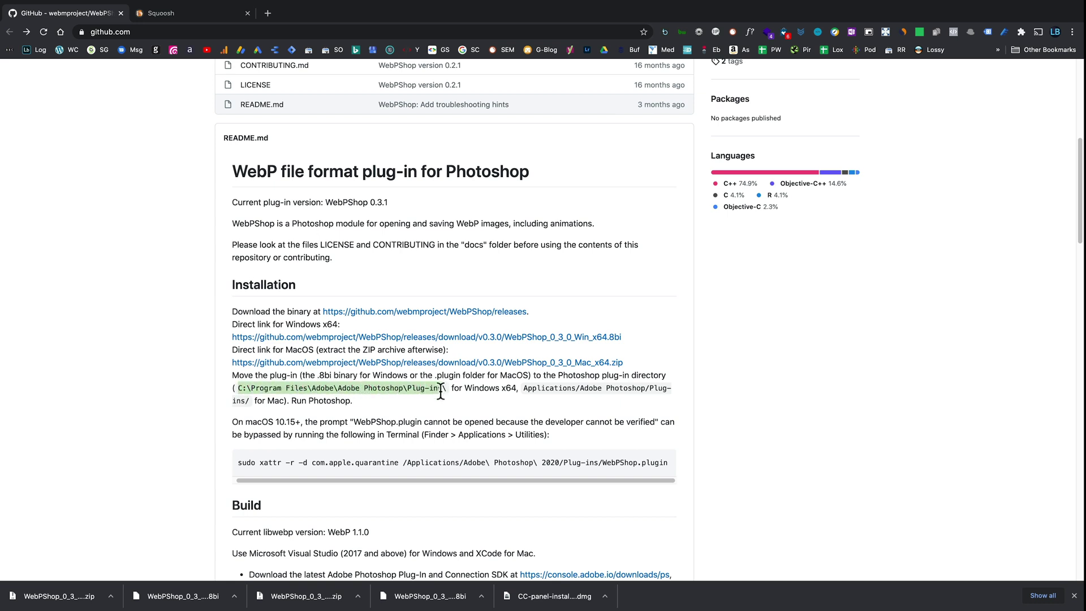
left_click(400, 410)
- Confirm WebPShop.plugin sits in Adobe Photoshop 2020's Plug-ins folder, then return to GitHub
key("super+Tab")
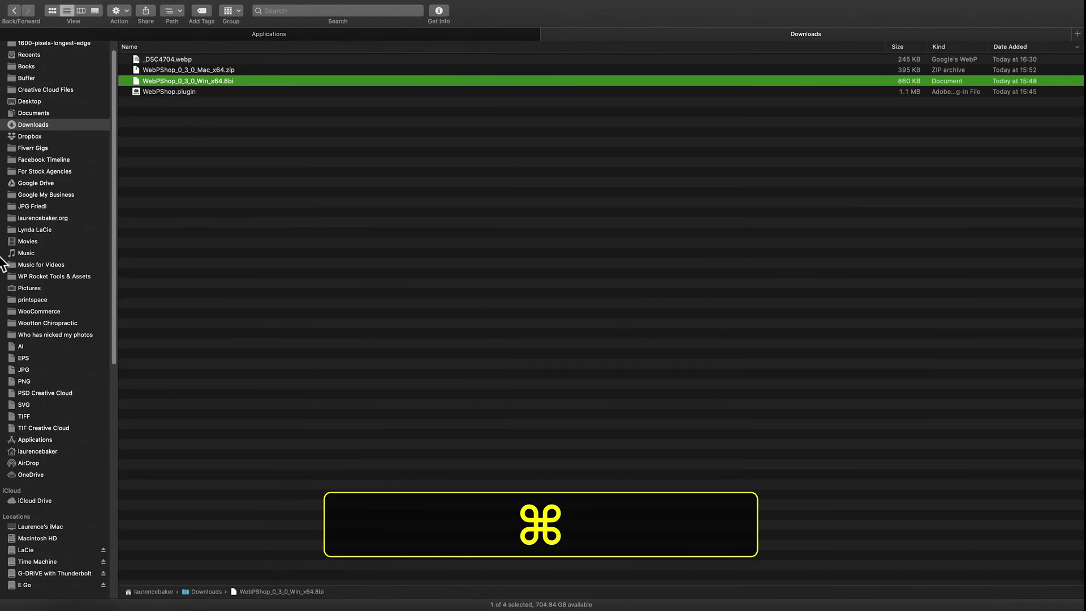
key("ctrl+Tab")
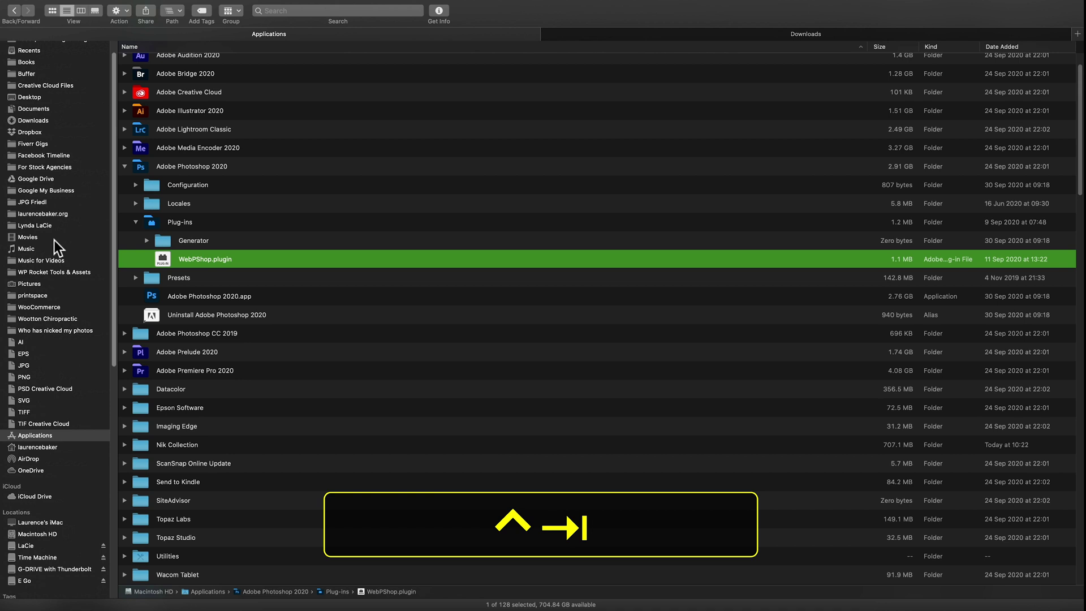
left_click(125, 166)
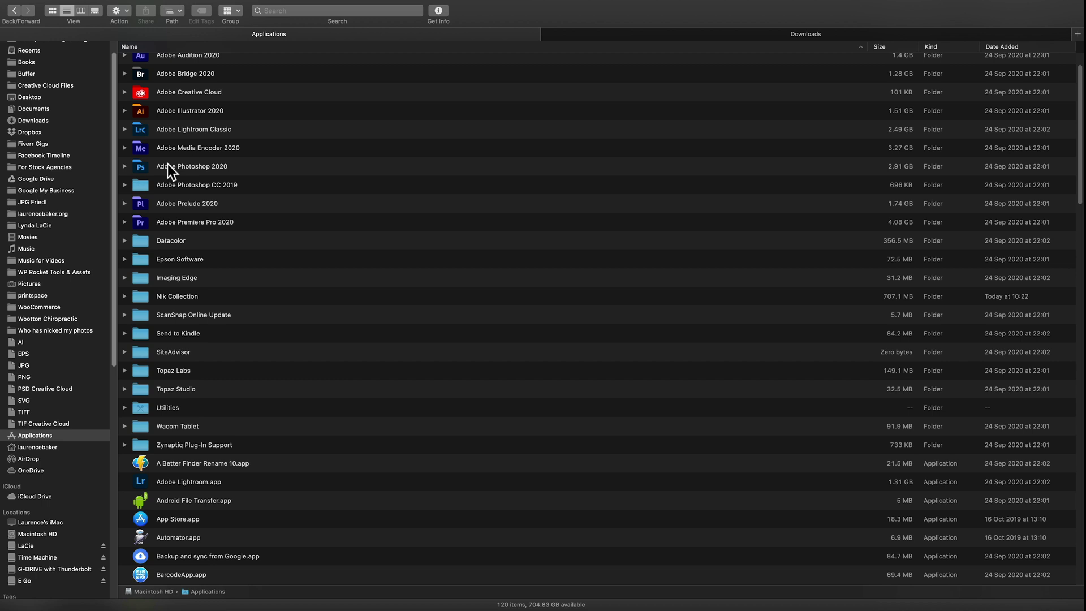
left_click(125, 167)
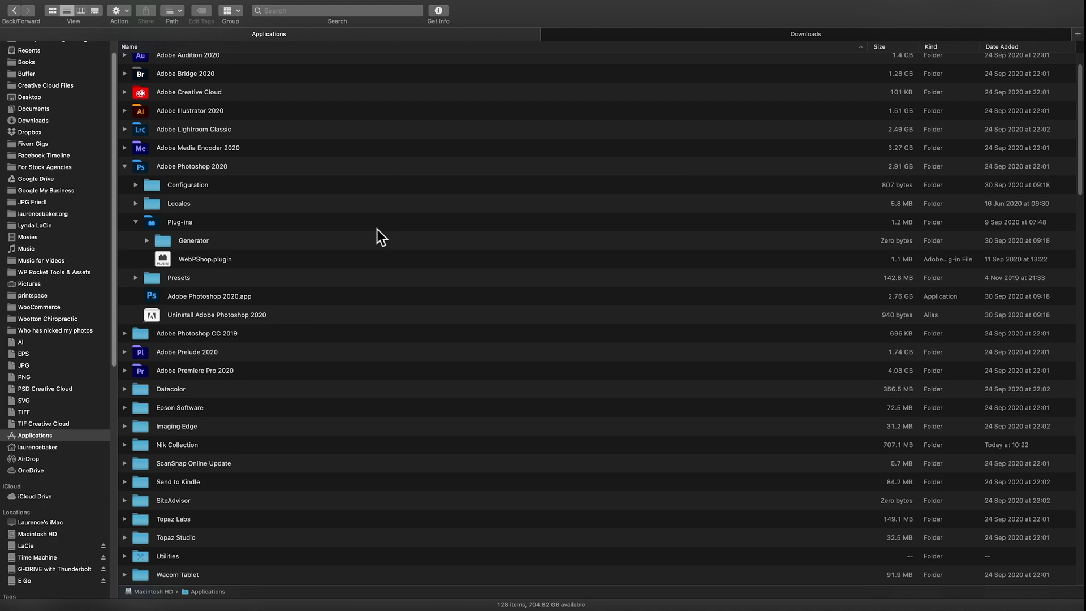
key("super+Tab")
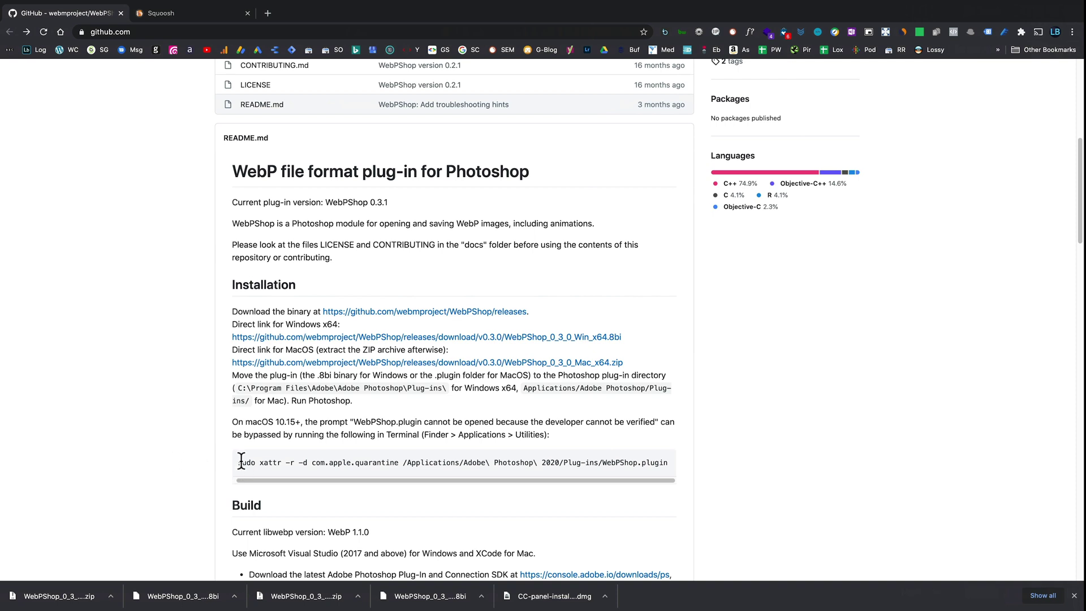
- Copy the sudo xattr quarantine-removal command and paste it into Terminal, launched via Spotlight
left_click_drag(237, 463, 567, 471)
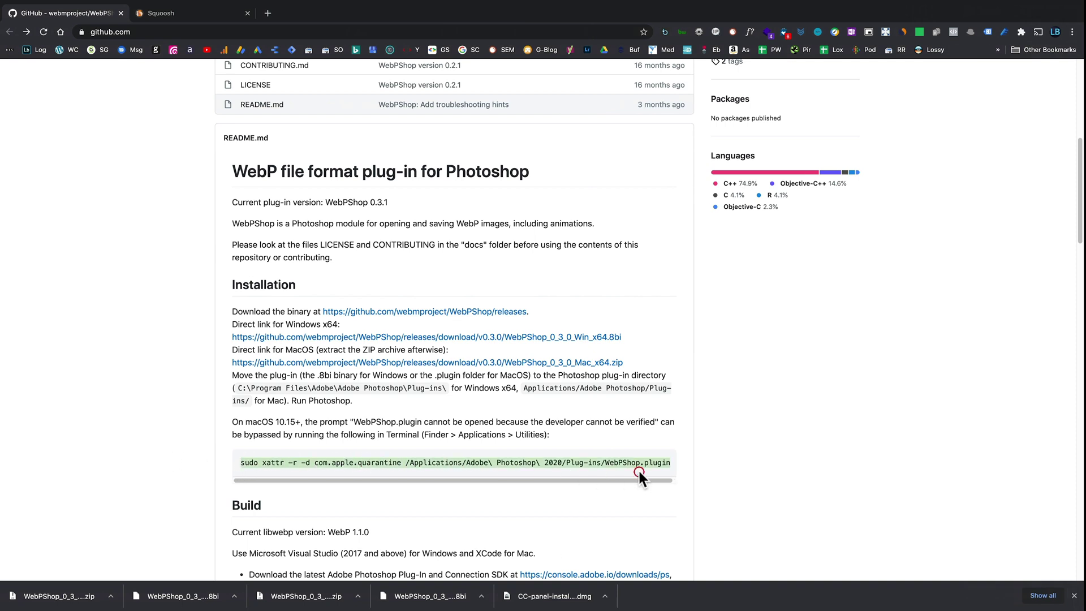
key("super+c")
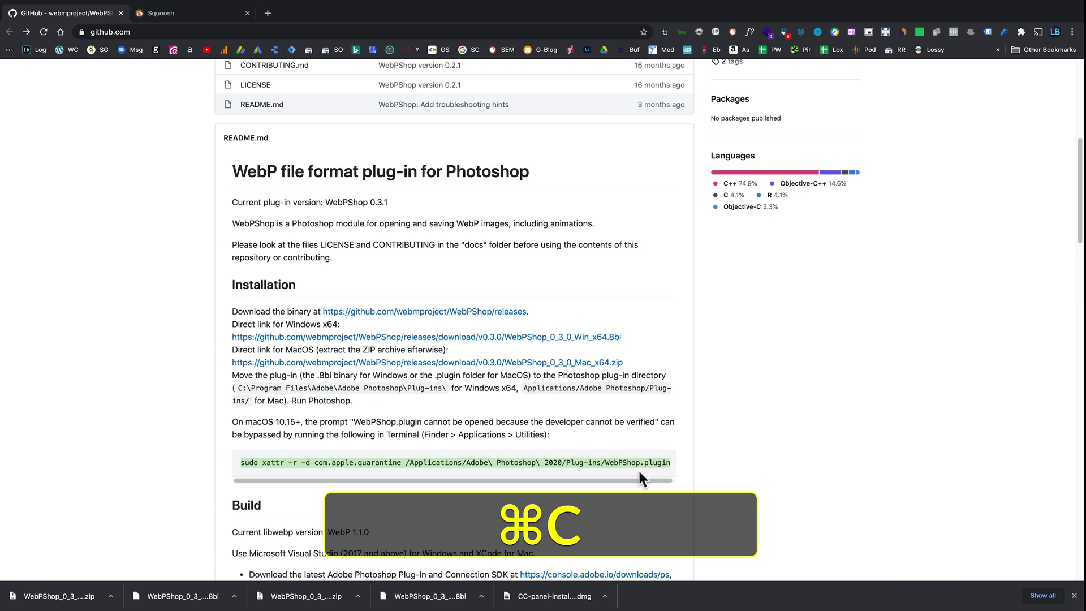
key("super+space")
type("term")
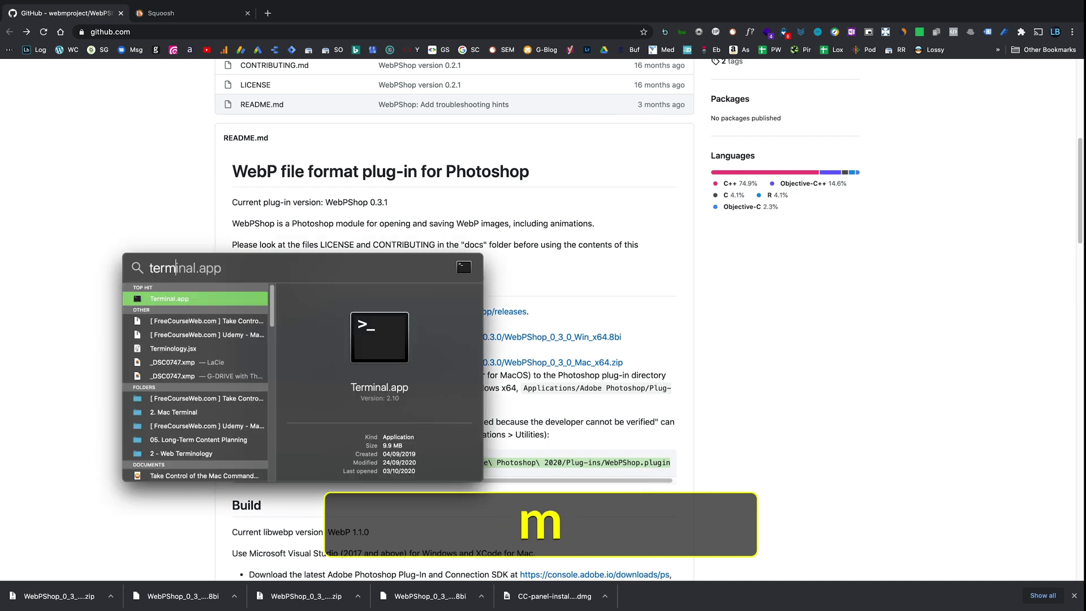
key("Return")
key("super+v")
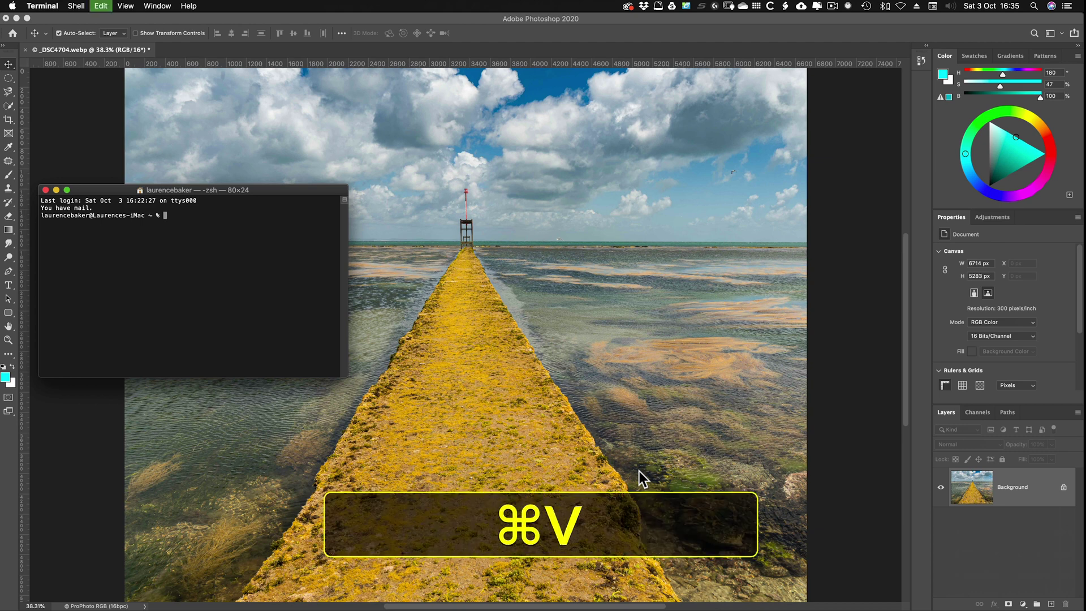
- Close the Terminal window and call up Image Size for the jetty photo
left_click(46, 190)
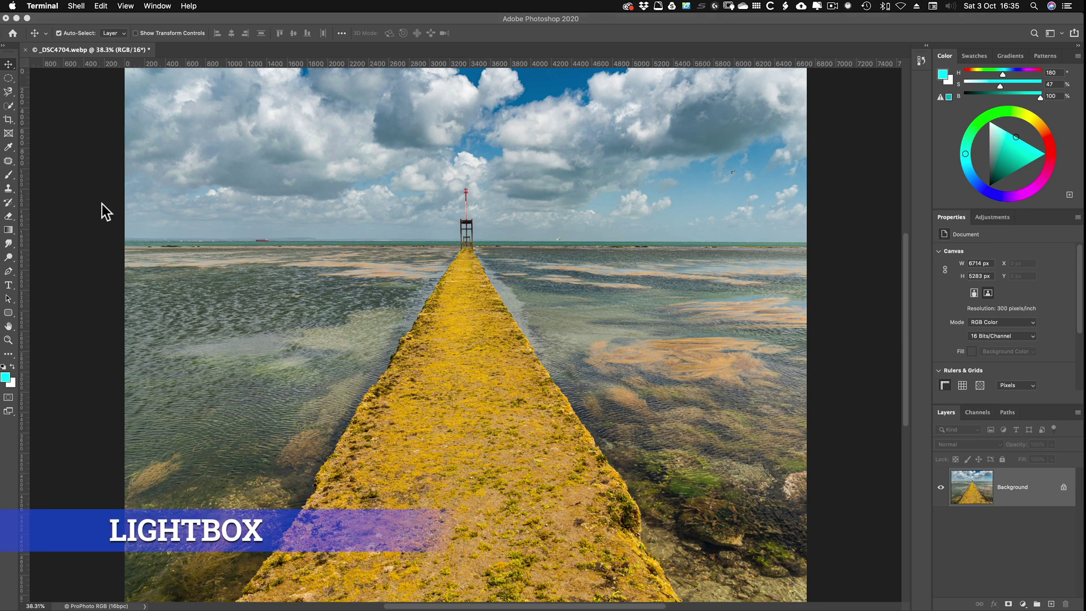
key("alt+super")
key("alt+super+i")
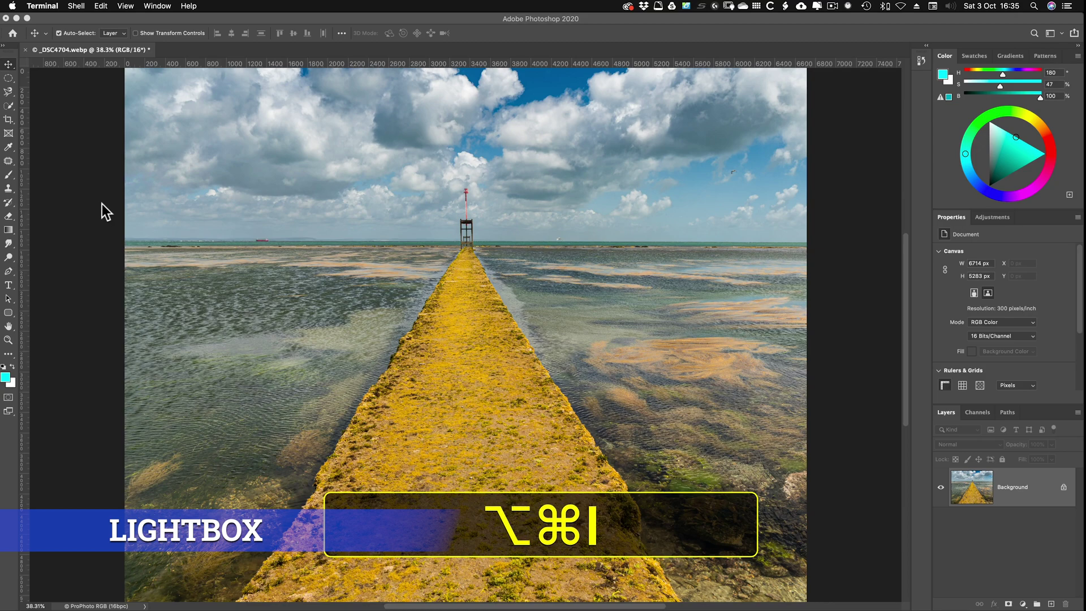
- Set the photo width to 1600 px in Image Size and view it at 100%
left_click(102, 204)
key("alt+super+i")
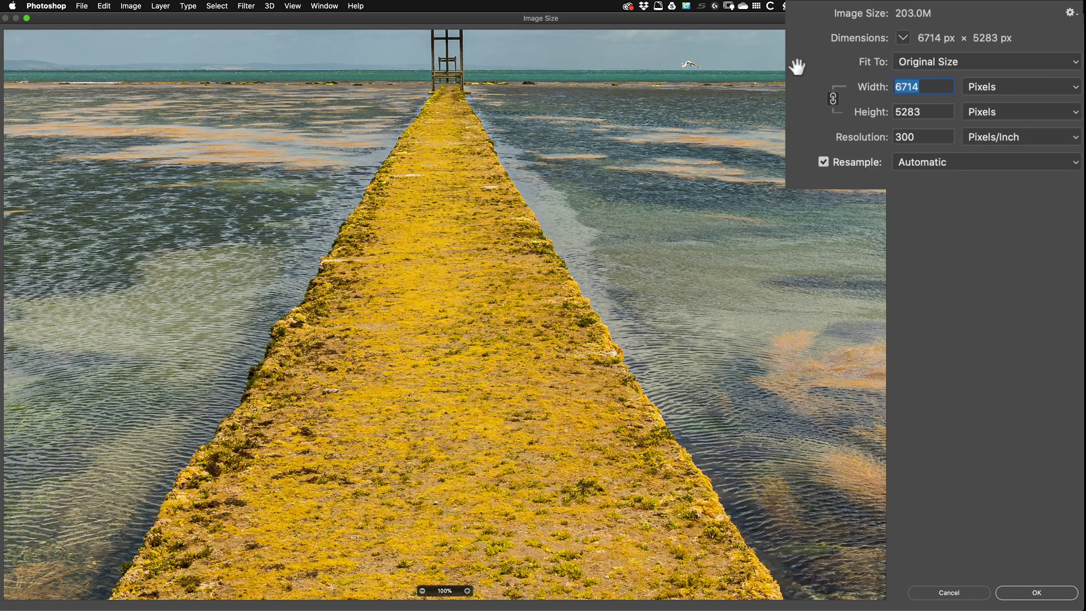
type("1600")
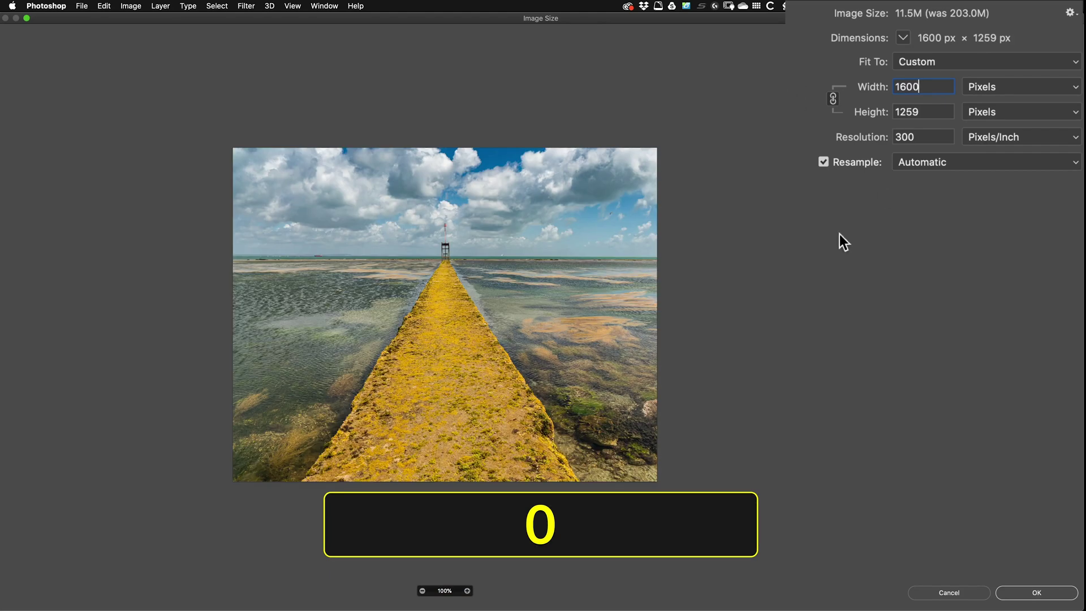
left_click(1039, 593)
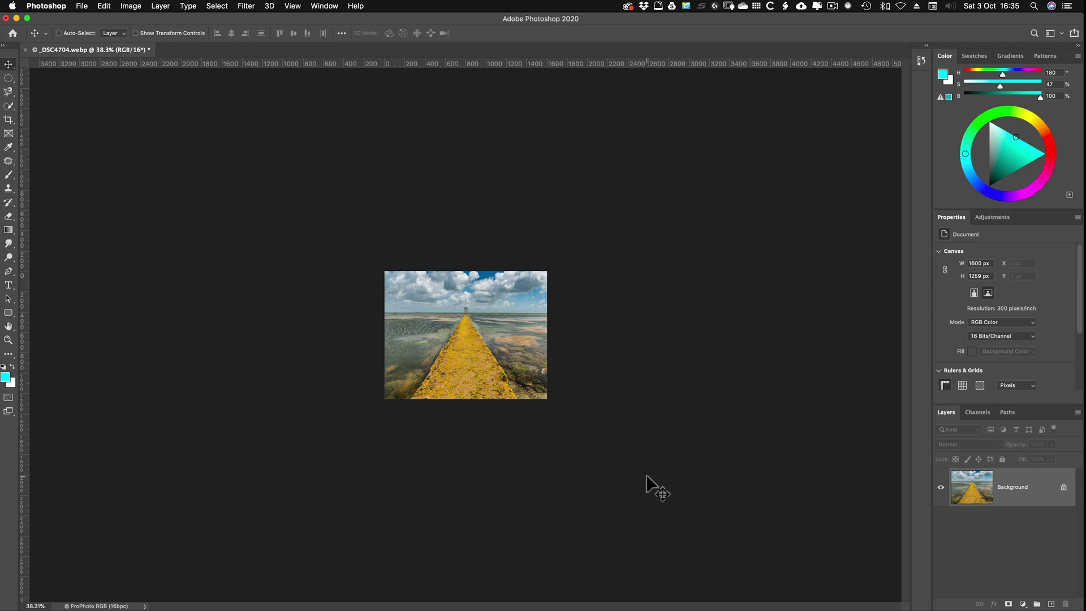
key("super")
key("super+1")
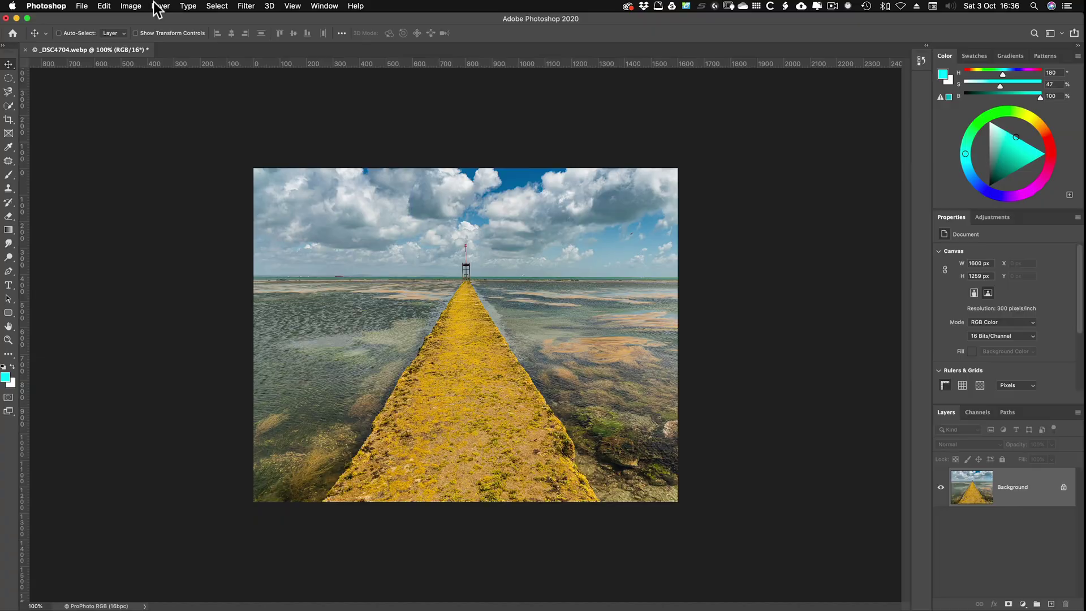
- Convert the image to 8 bits per channel
left_click(131, 6)
mouse_move(145, 20)
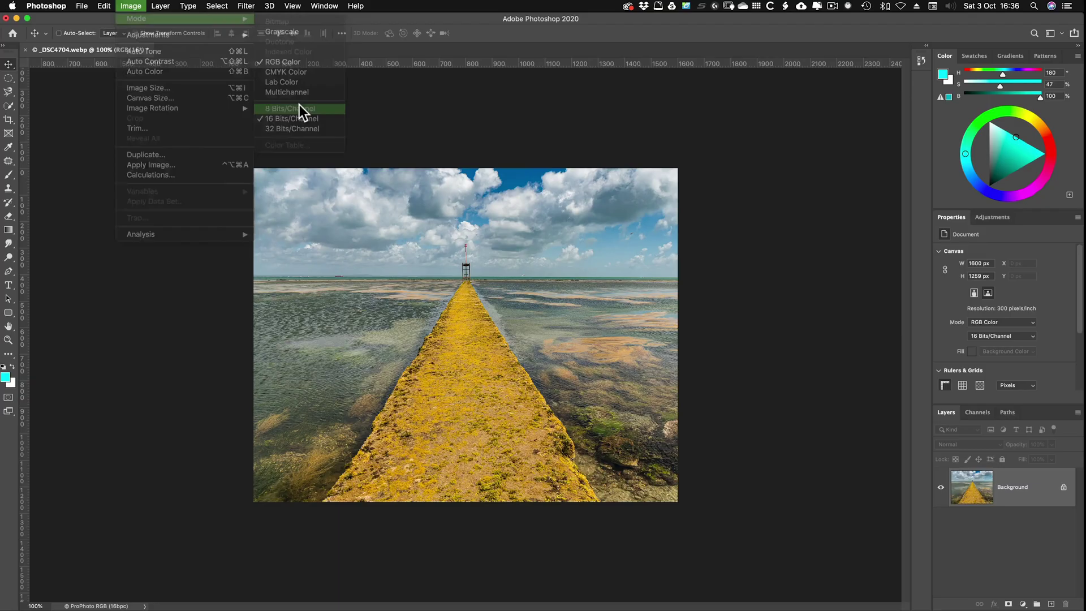
left_click(298, 109)
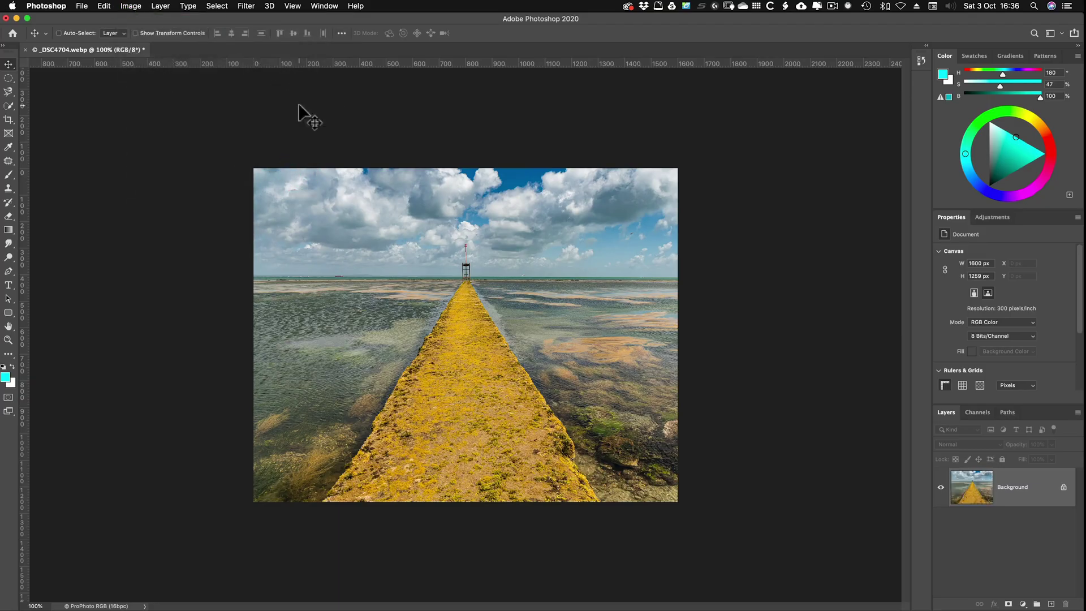
- Convert to Profile with destination sRGB IEC61966-2.1 and Perceptual rendering intent
left_click(103, 6)
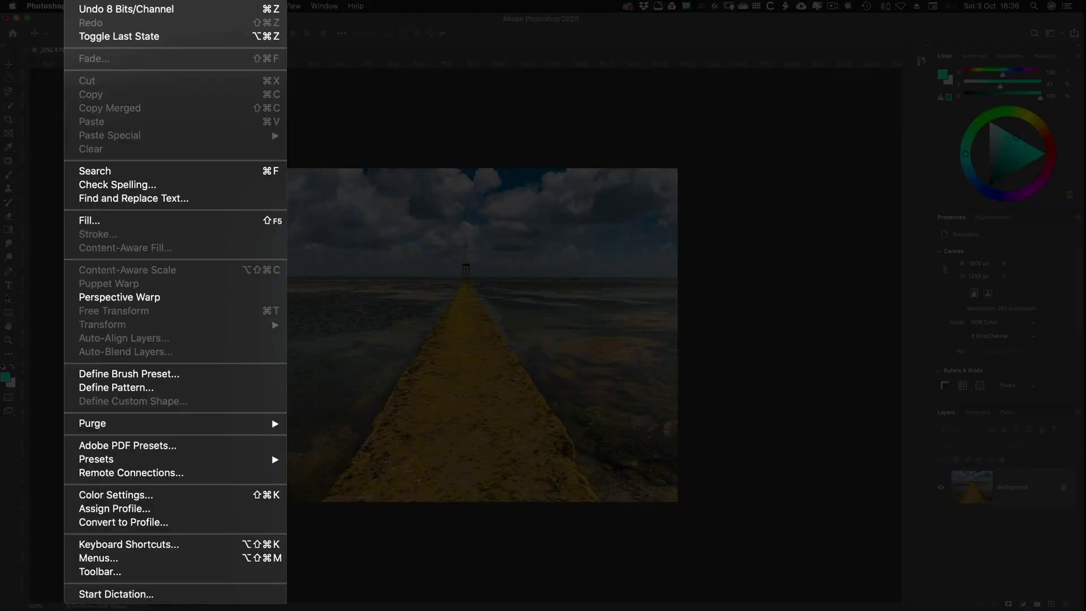
left_click(119, 521)
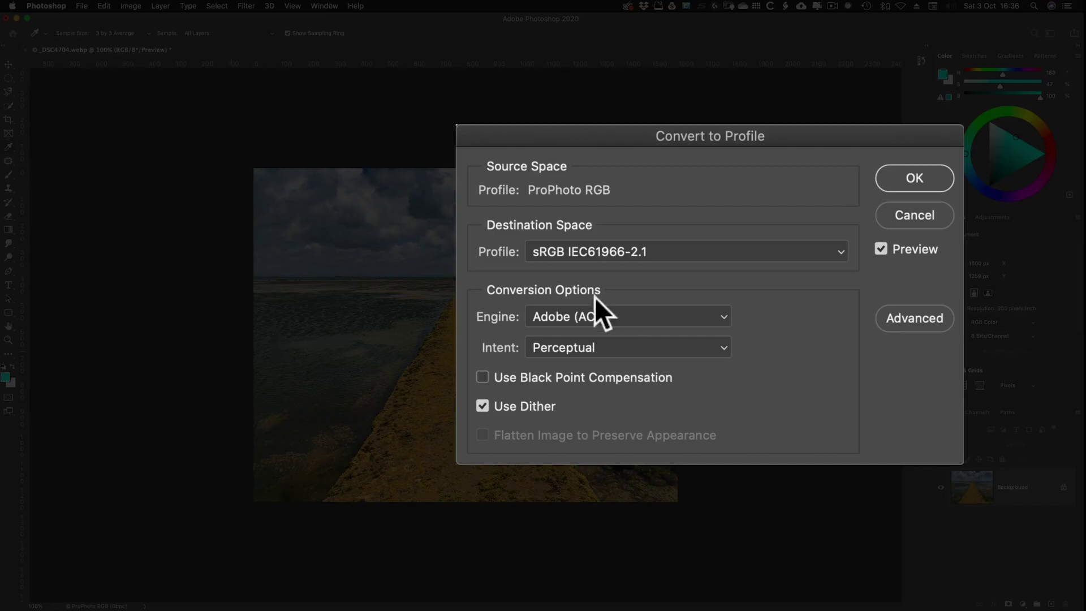
left_click(617, 250)
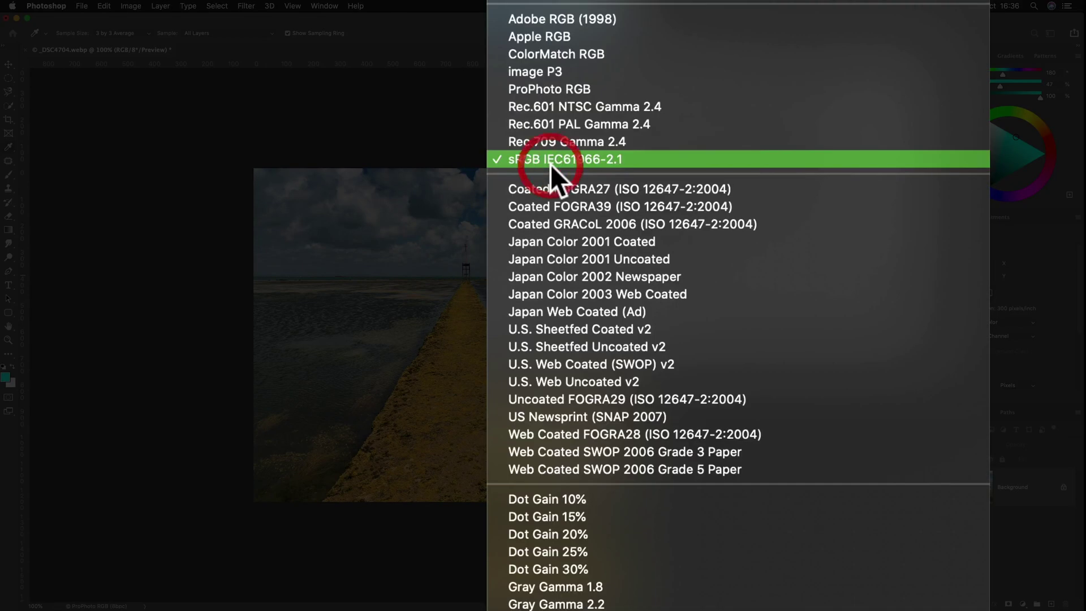
left_click(551, 163)
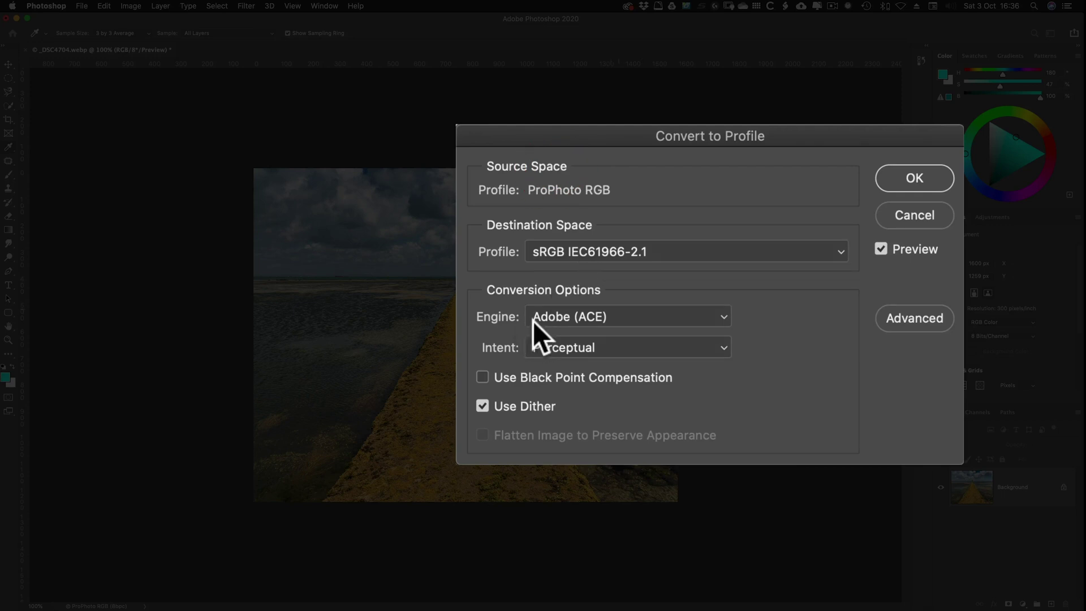
left_click(543, 350)
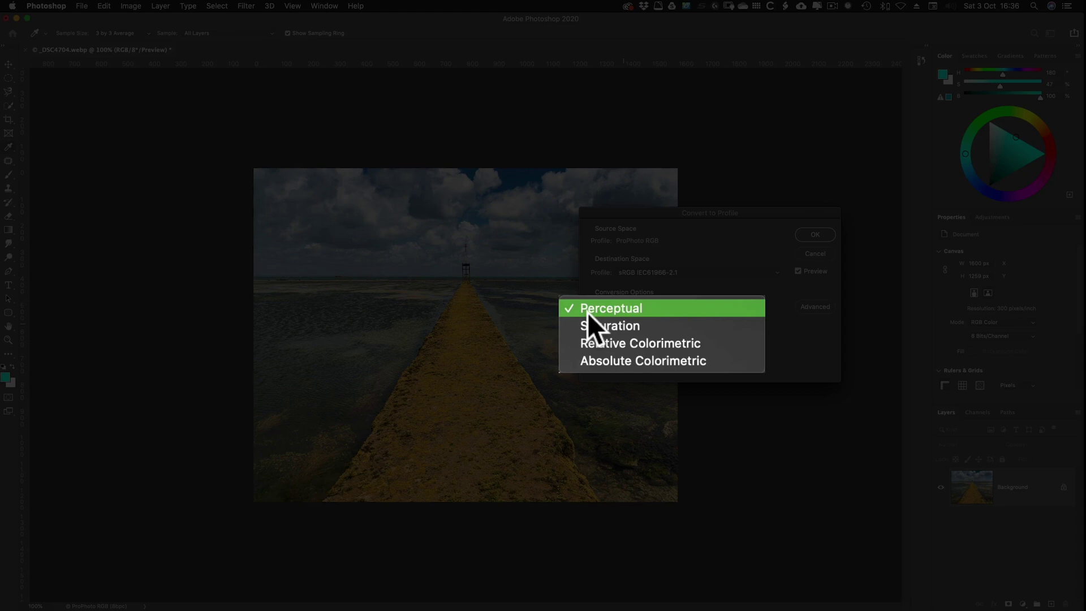
left_click(587, 312)
left_click(542, 350)
left_click(587, 313)
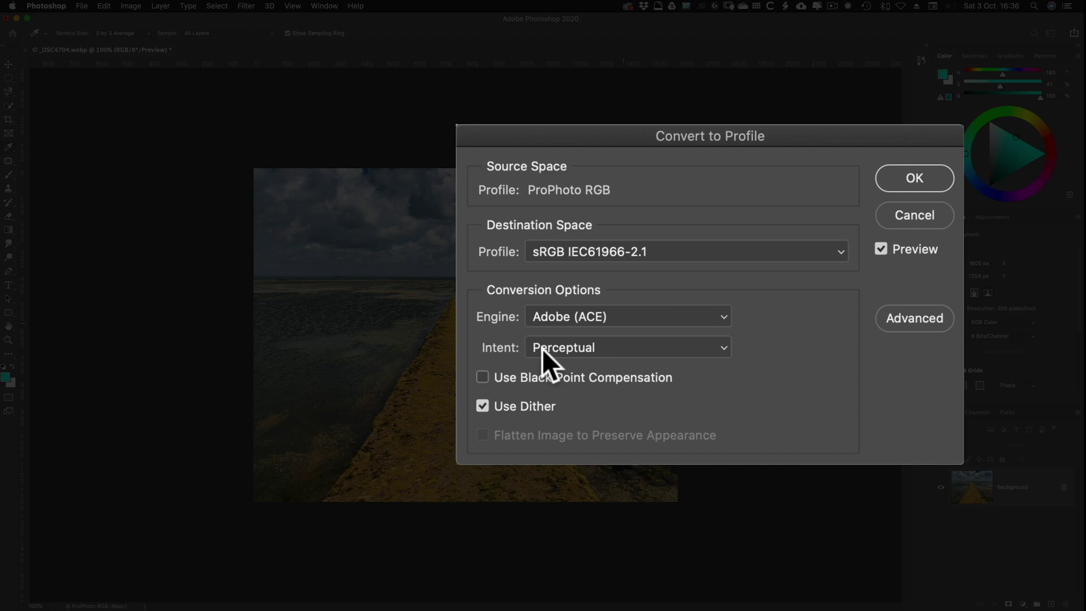
left_click(590, 311)
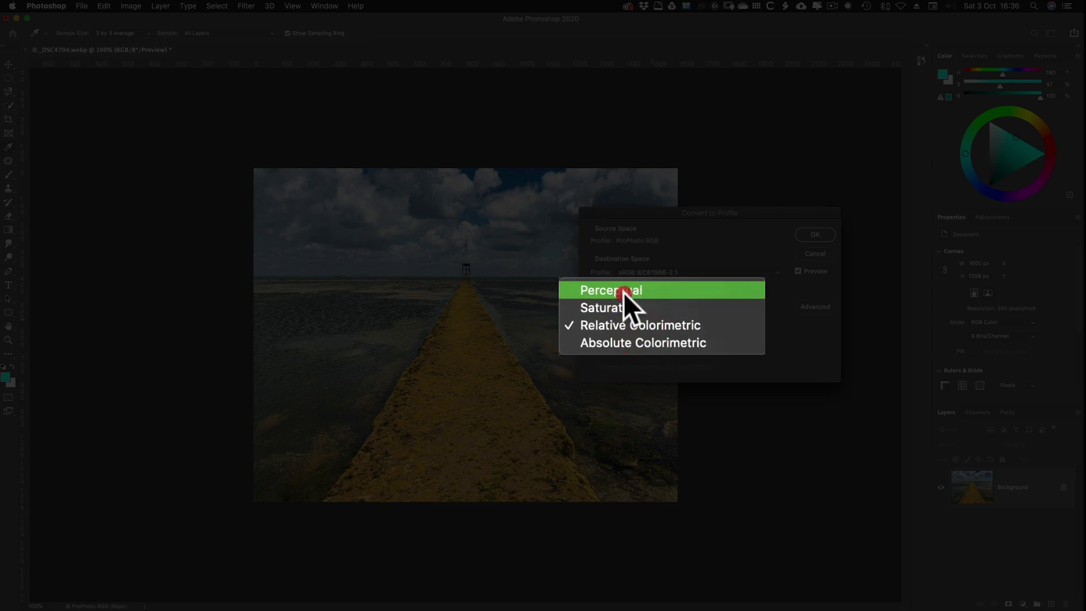
left_click(623, 293)
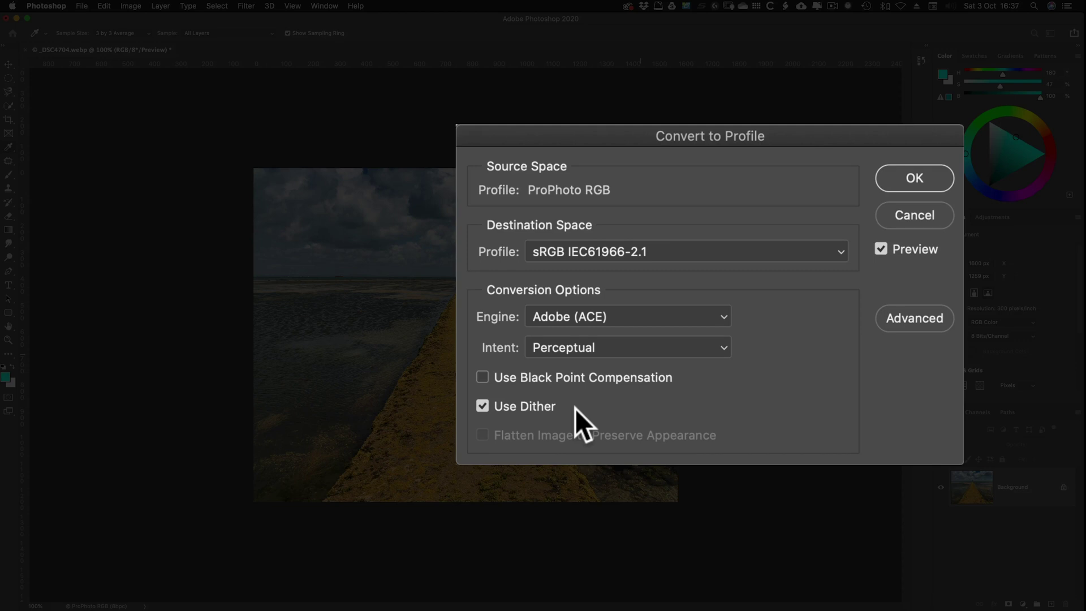
left_click(892, 176)
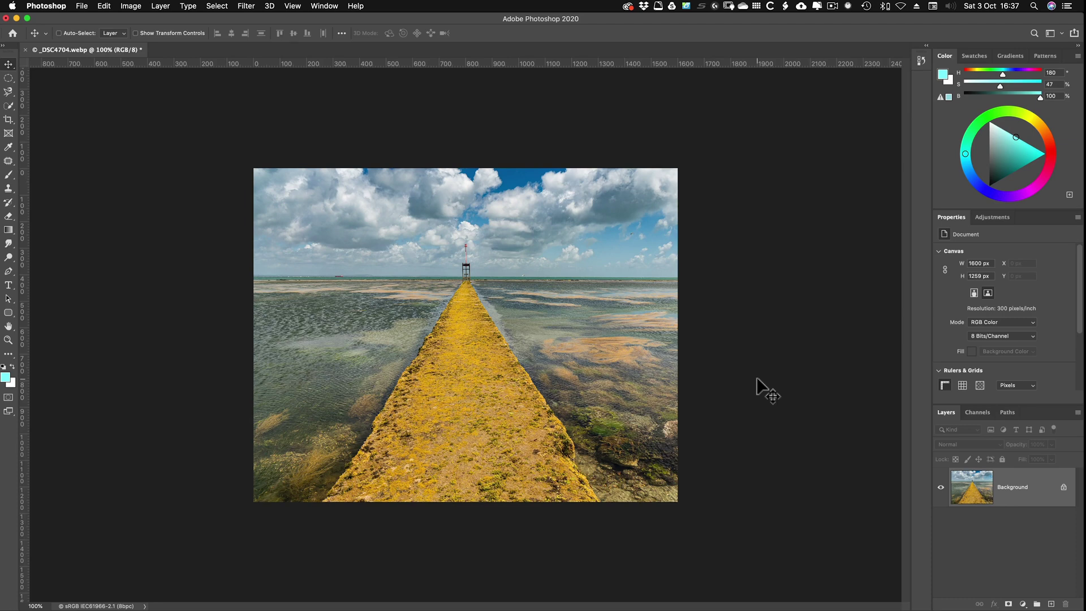
- Save the photo in WebP format as _DSC4704.webp in Downloads
left_click(82, 7)
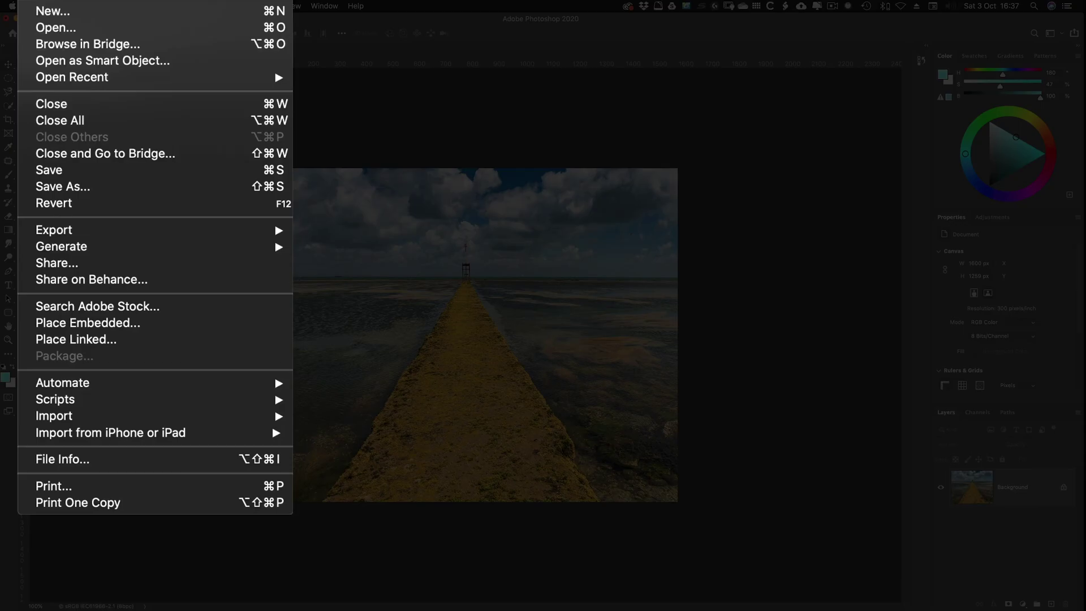
left_click(46, 187)
left_click(535, 464)
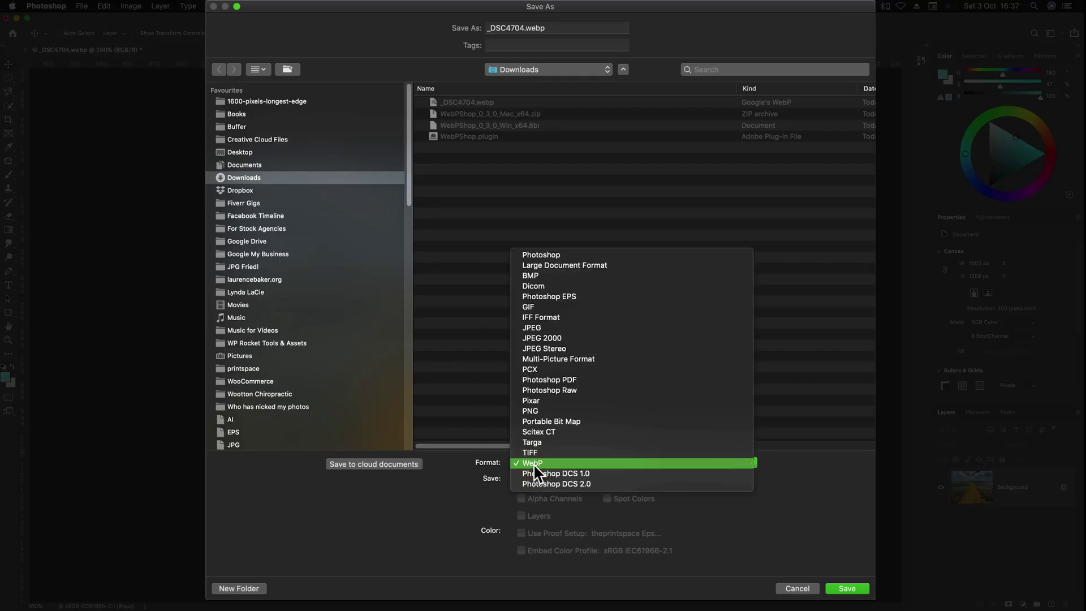
left_click(534, 464)
left_click(847, 589)
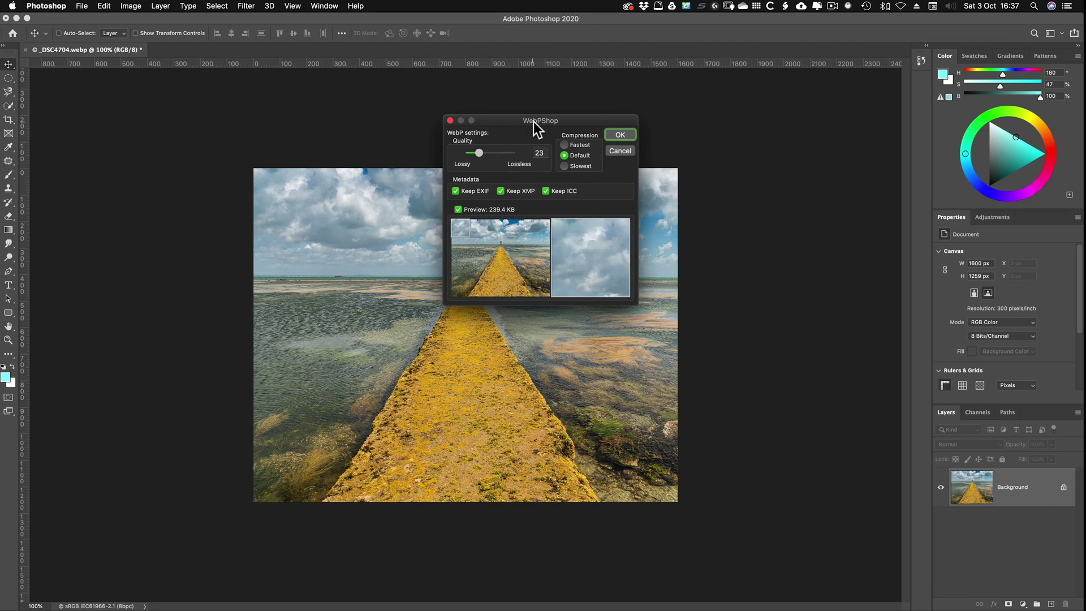
- Refresh the WebP preview and zoom its close-up onto the distant tower at the jetty's end
left_click(459, 210)
left_click(459, 209)
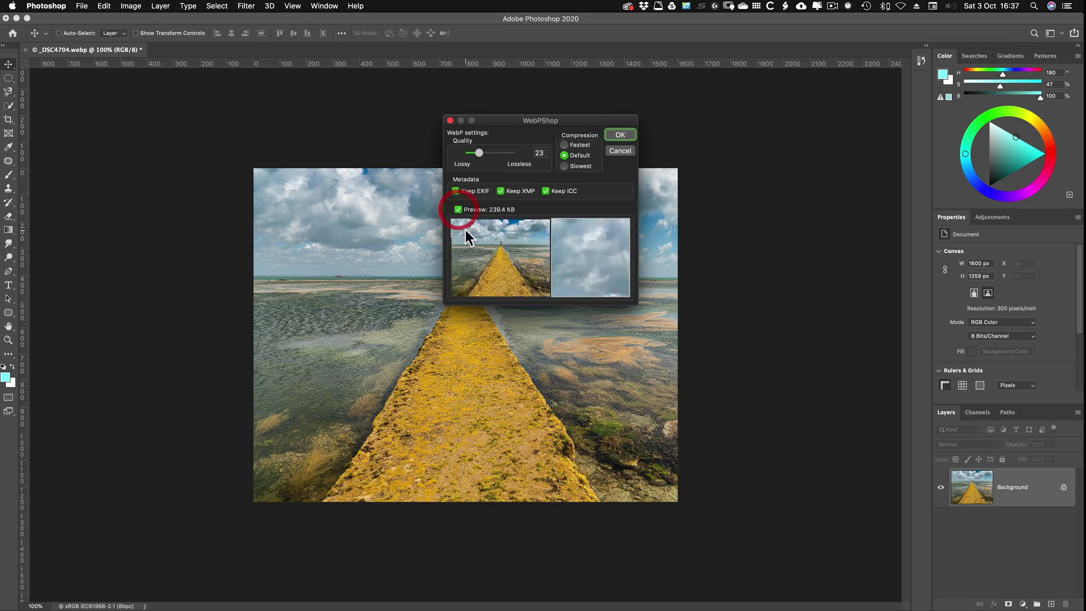
left_click(501, 239)
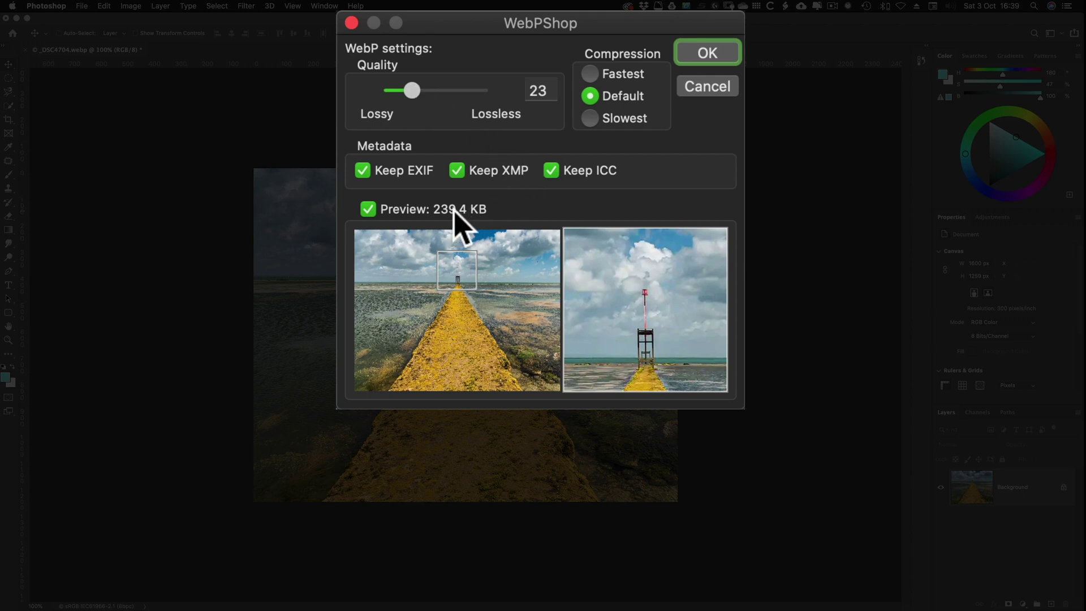
- Try Slowest then Default compression and set the WebP quality to 30, about 274.4 KB
left_click(591, 119)
left_click(592, 97)
left_click_drag(415, 91, 456, 108)
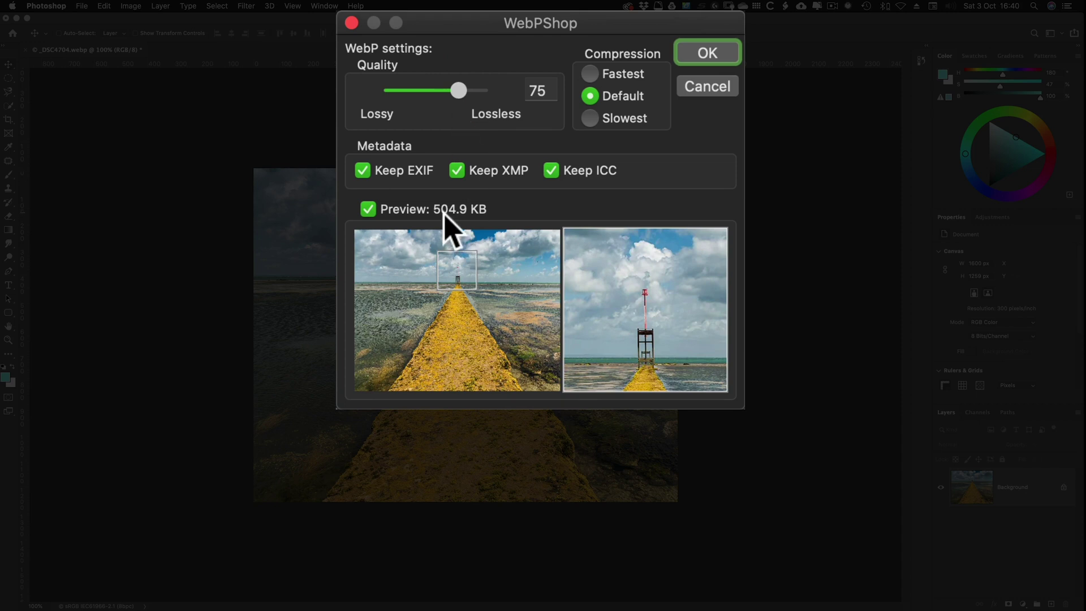
left_click(423, 90)
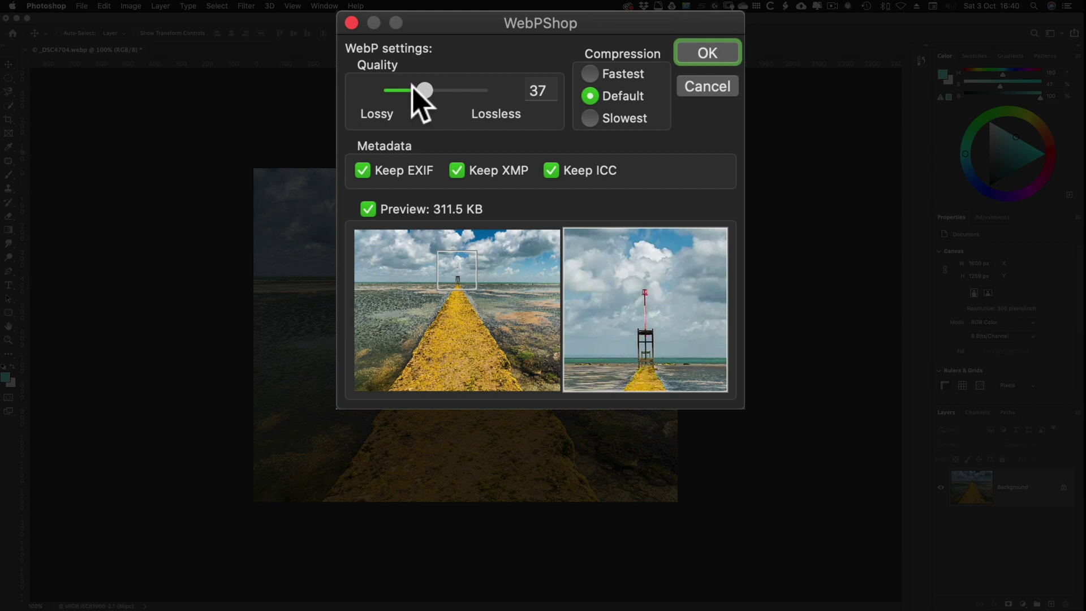
mouse_move(423, 92)
left_mouse_down()
mouse_move(412, 91)
mouse_move(424, 92)
left_mouse_up()
left_click_drag(417, 92, 424, 92)
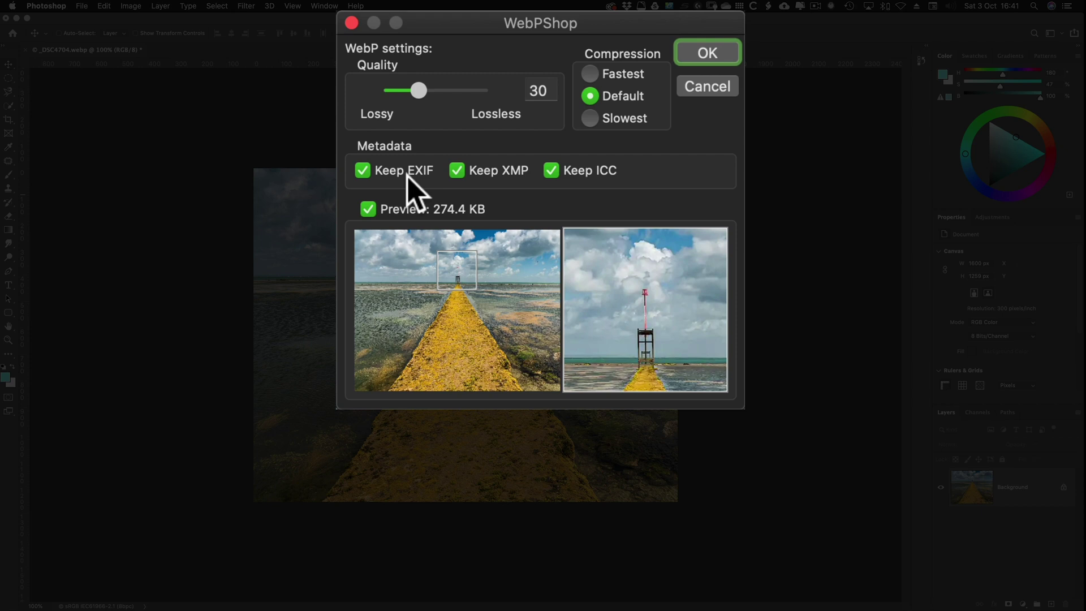
- Finish the WebP save and open _DSC4704.webp from Downloads in a new Chrome tab
key("Return")
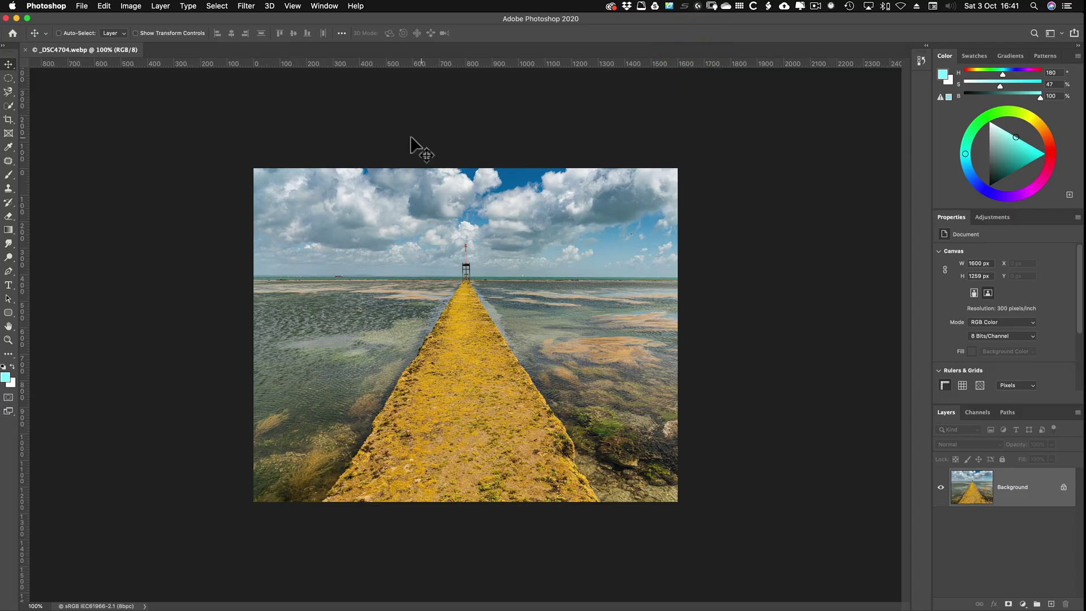
key("super+Tab")
key("super+Tab")
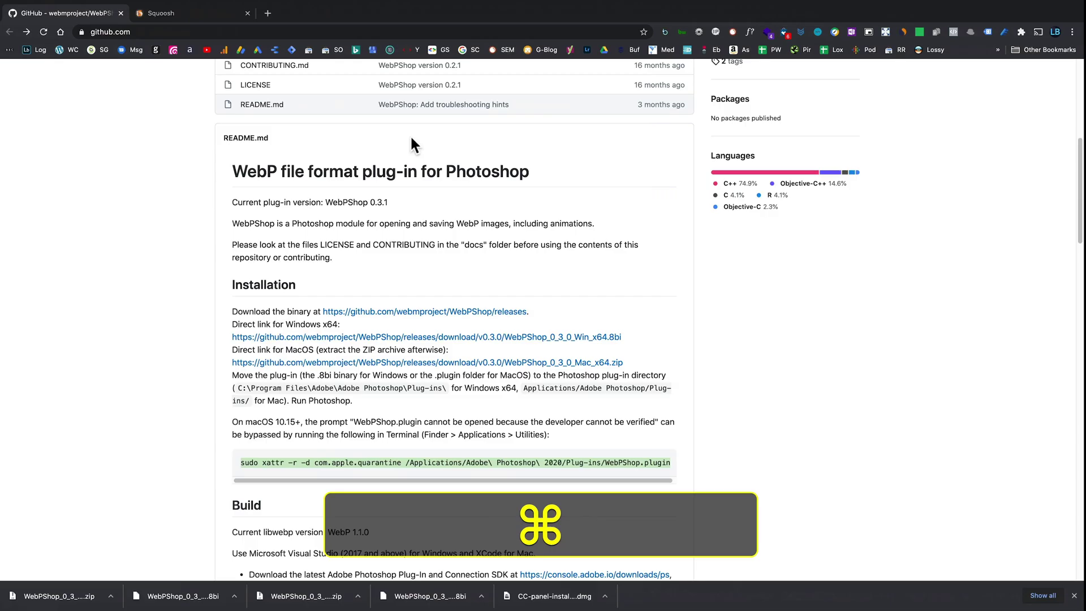
key("super+t")
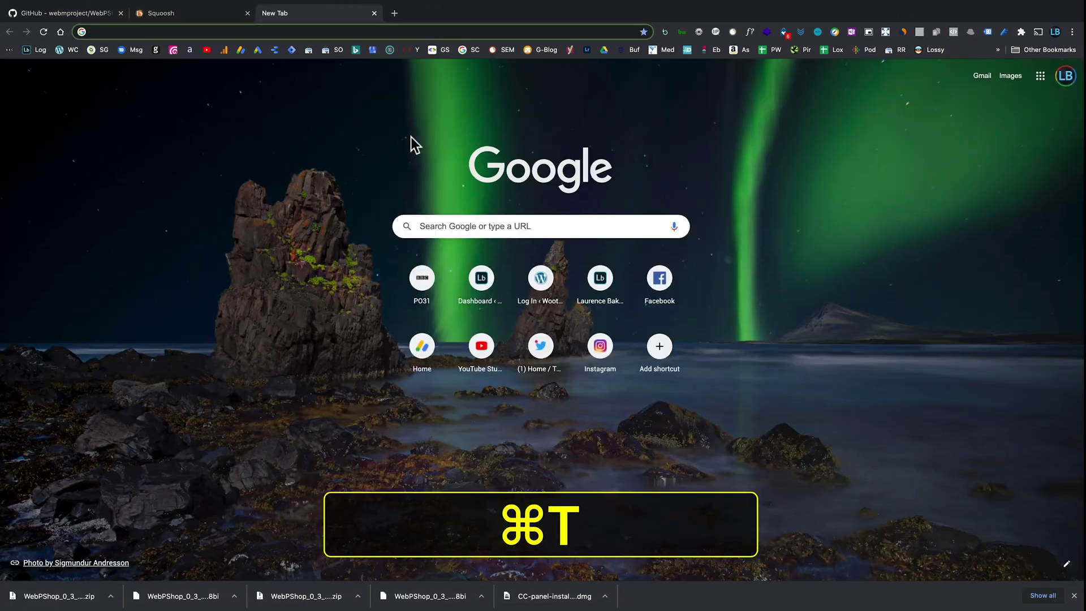
key("super+o")
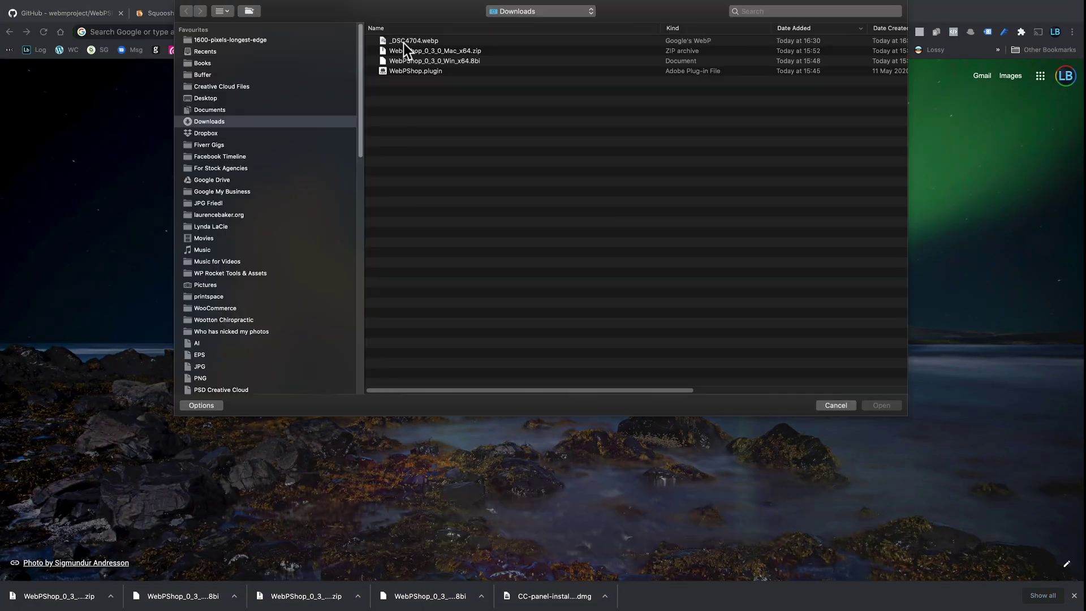
left_click(407, 43)
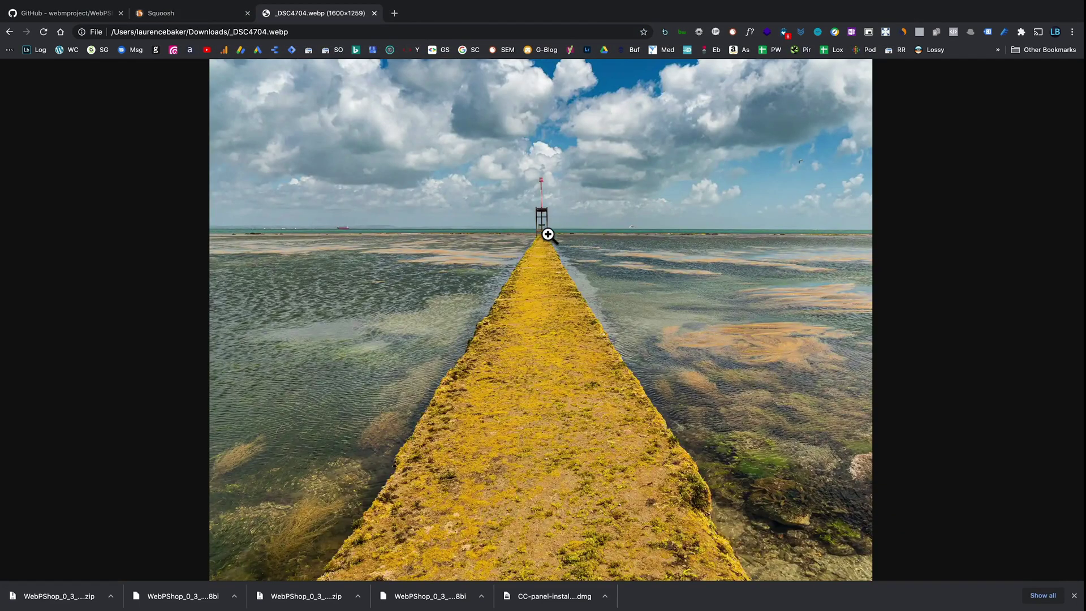
- View the 1600 × 1259 photo at full size, then fit it back to the window
left_click(539, 184)
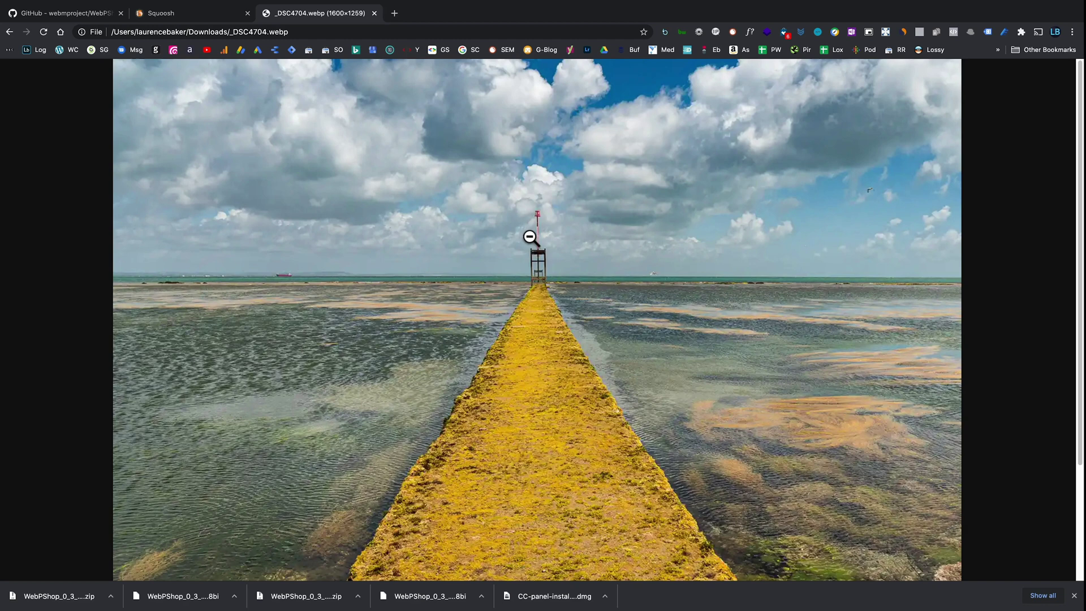
left_click(529, 237)
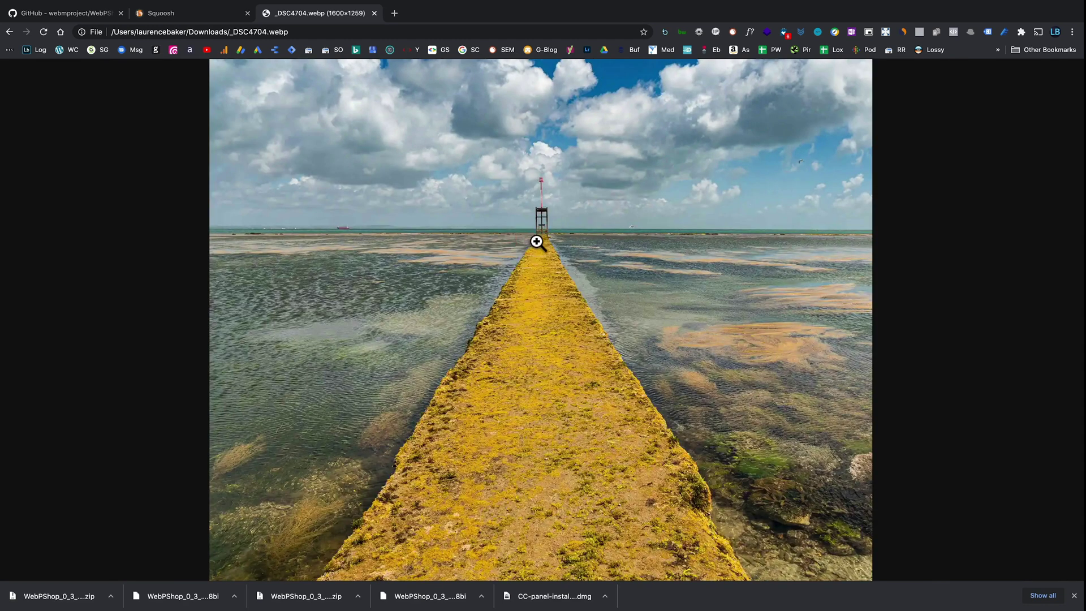
key("super+Tab")
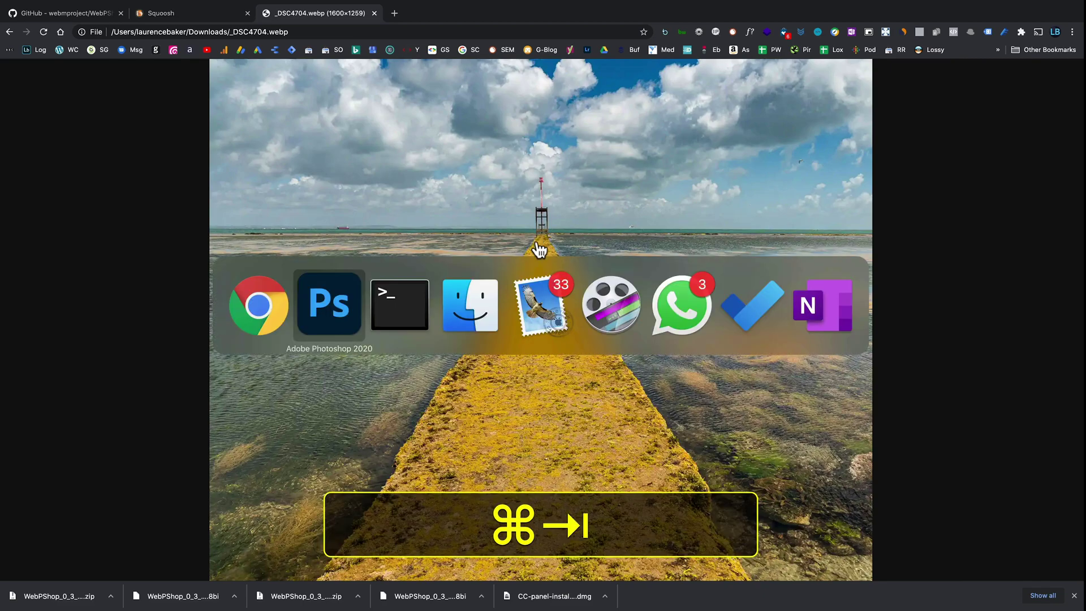
key("super+Tab")
key("super+Tab")
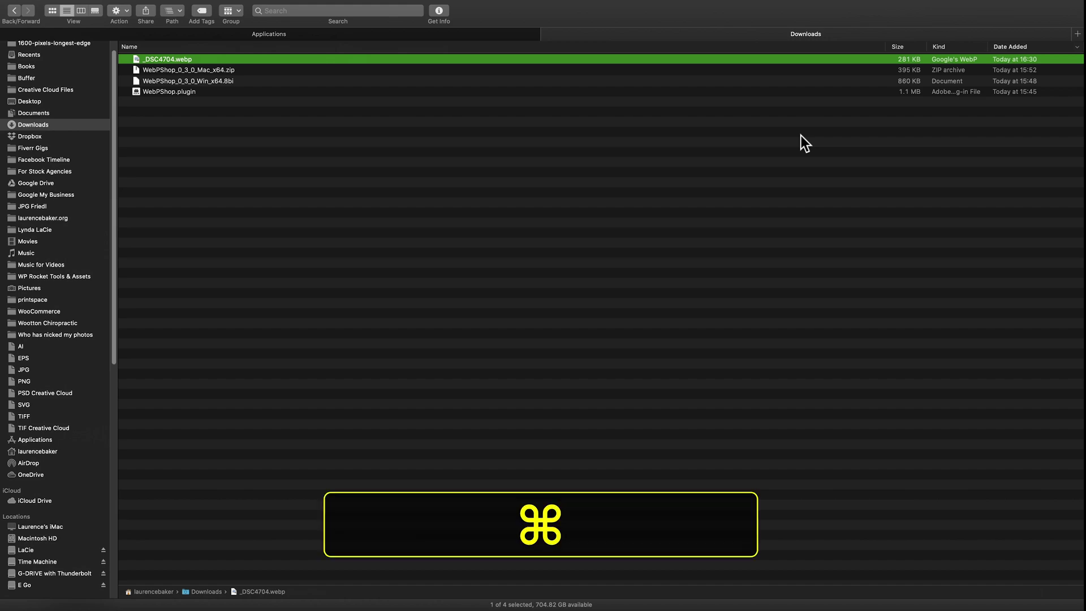
key("super+Tab")
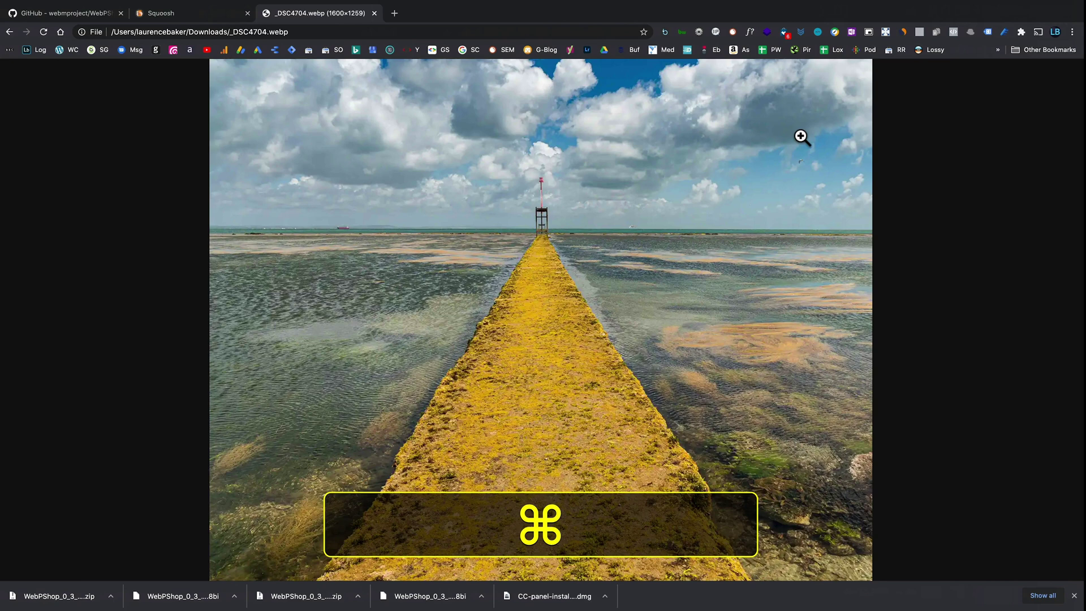
- Load Squoosh's Large photo sample and switch its codec from MozJPEG to WebP
left_click(202, 18)
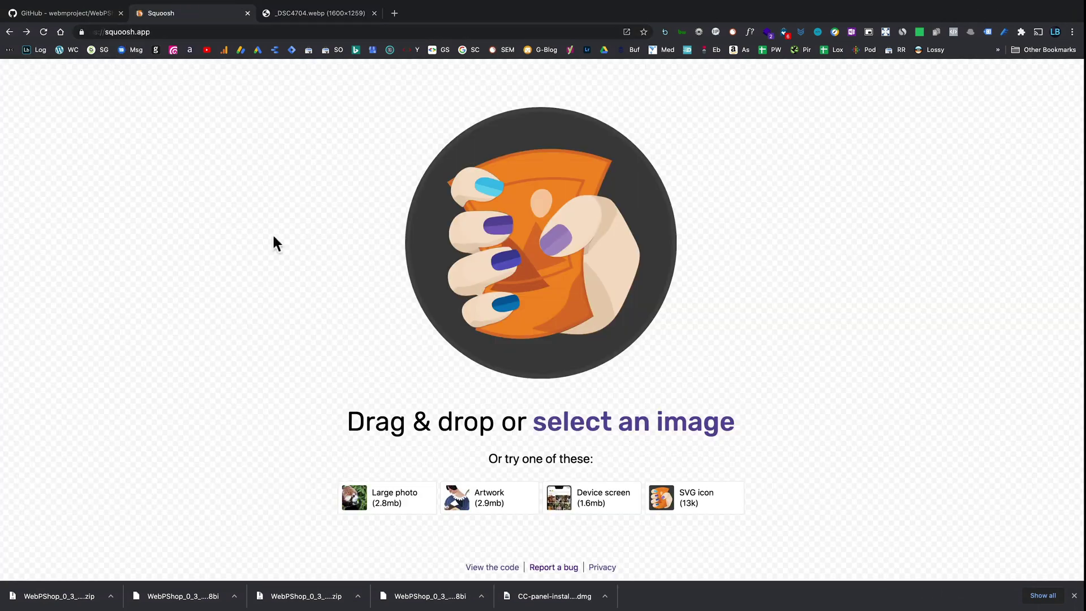
left_click(380, 502)
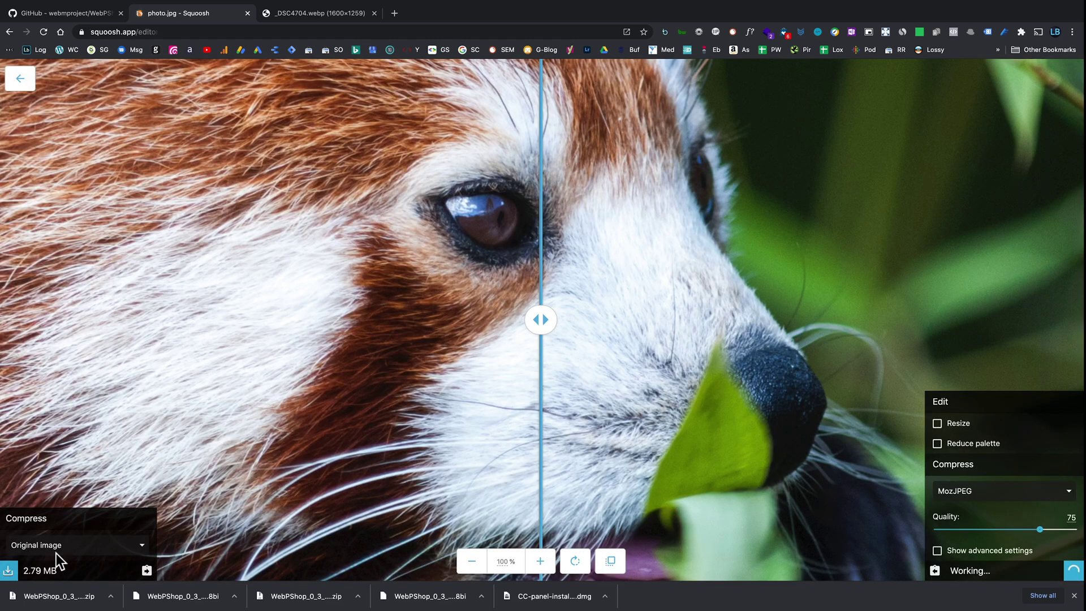
left_click(957, 487)
key("Return")
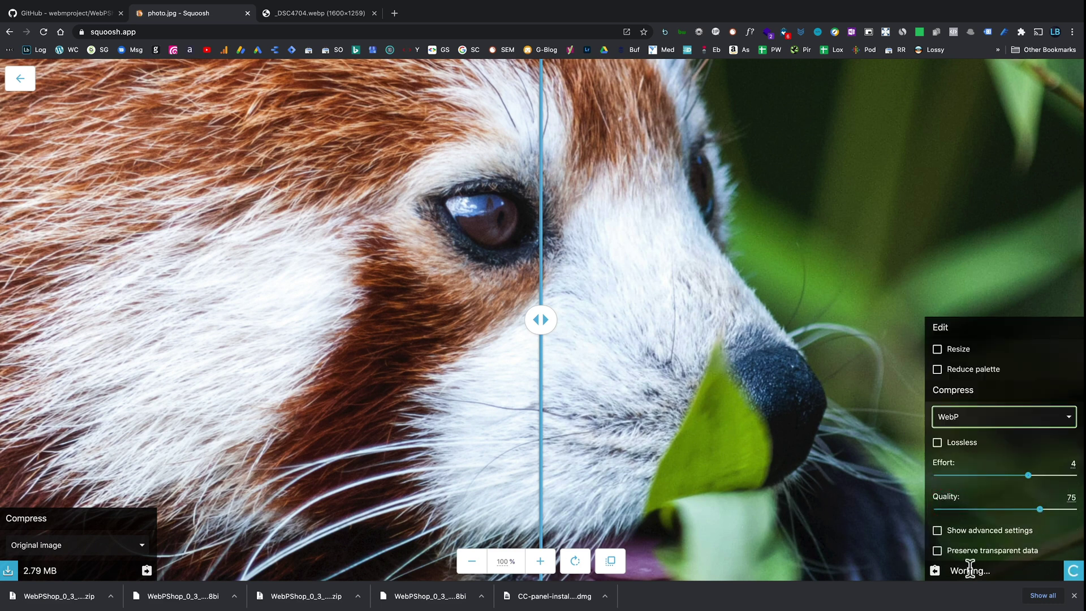